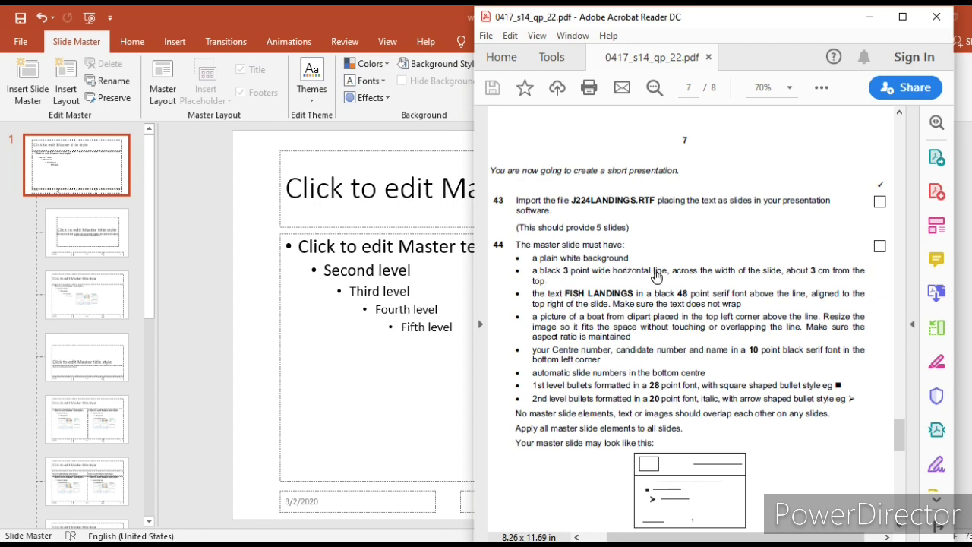
Step: Draw a horizontal straight line about 14.5 inches long across the full width of the master slide, through the title area
click(310, 135)
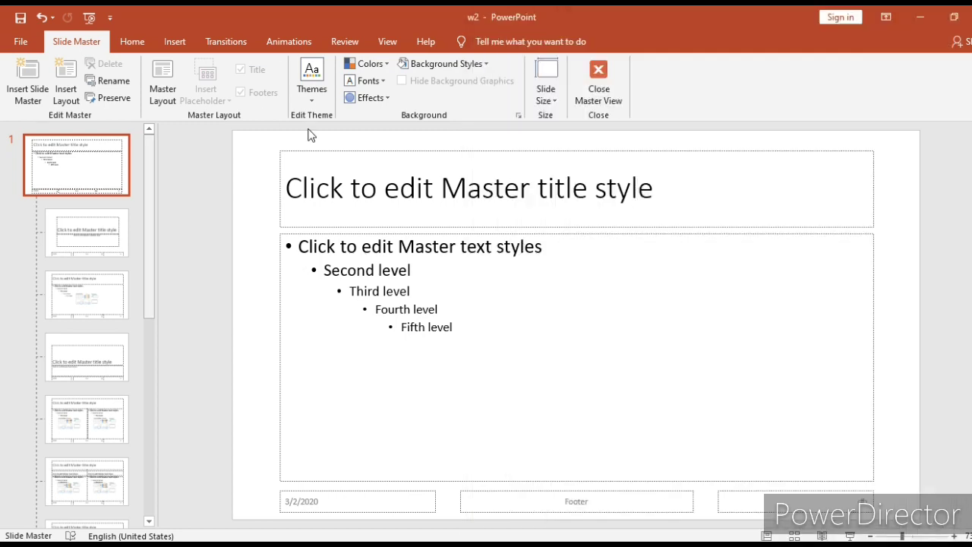
click(168, 44)
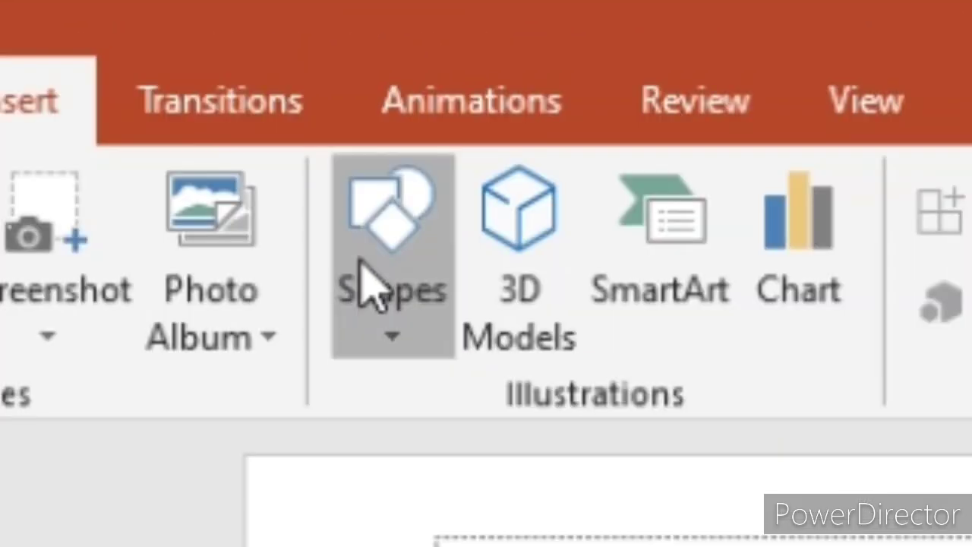
click(266, 90)
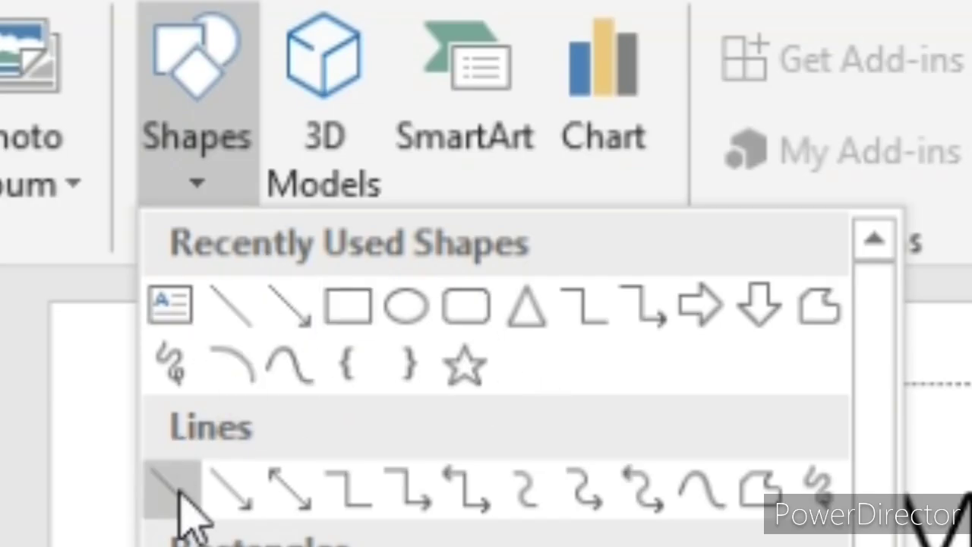
click(240, 301)
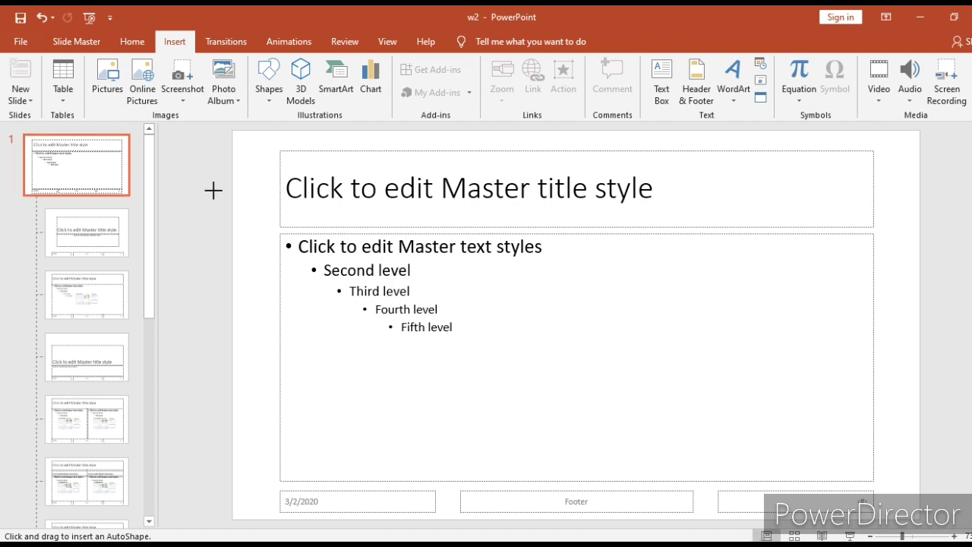
drag(283, 190, 484, 164)
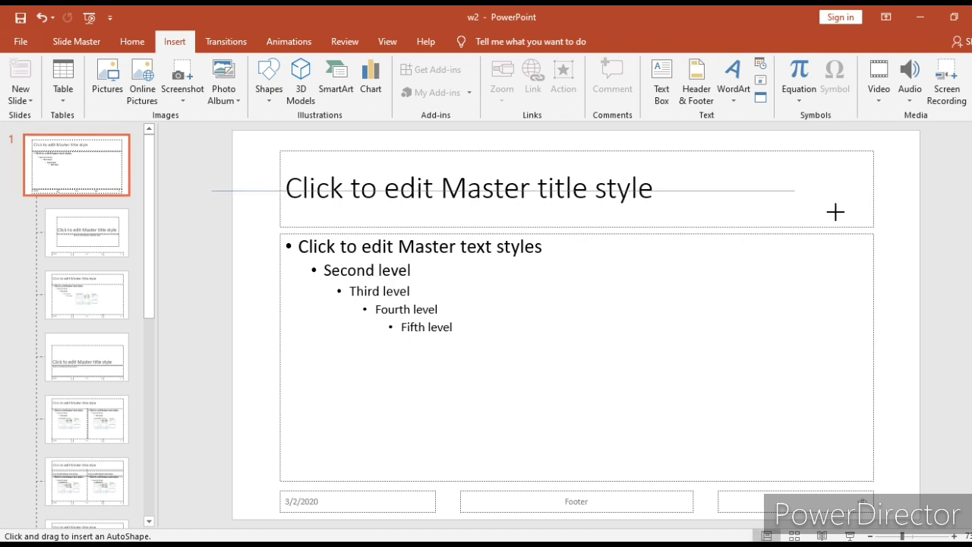
drag(962, 215, 962, 215)
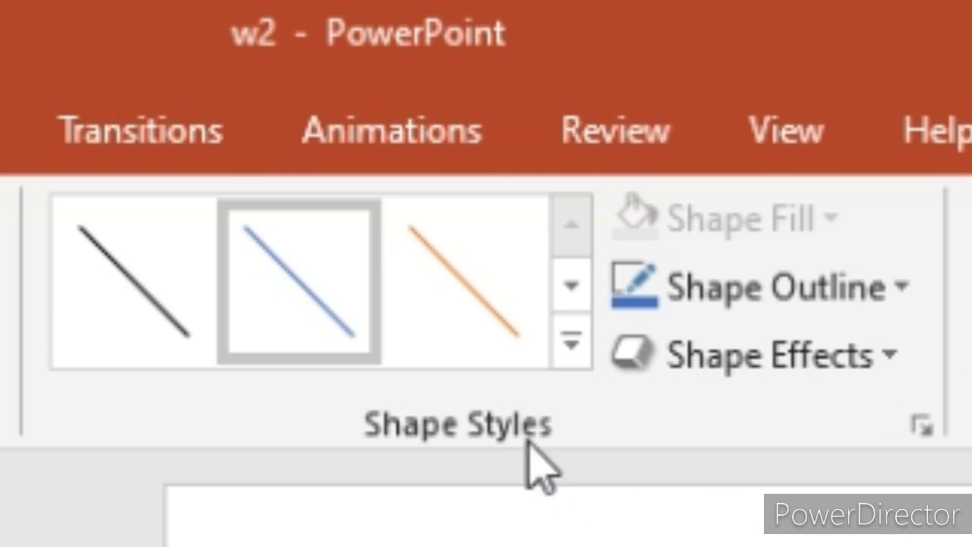
Step: Apply the black line style to the horizontal line and set its weight to 3 pt
click(761, 288)
click(751, 291)
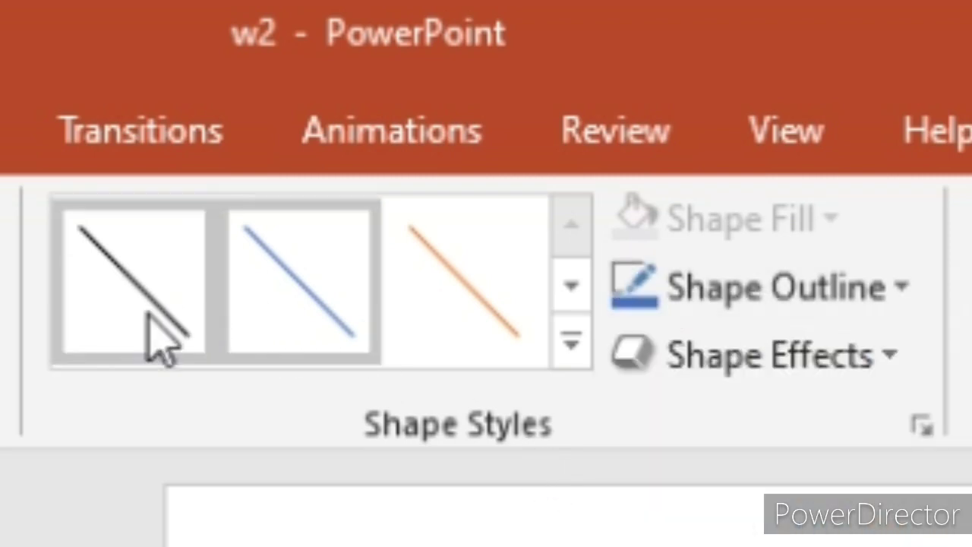
click(131, 295)
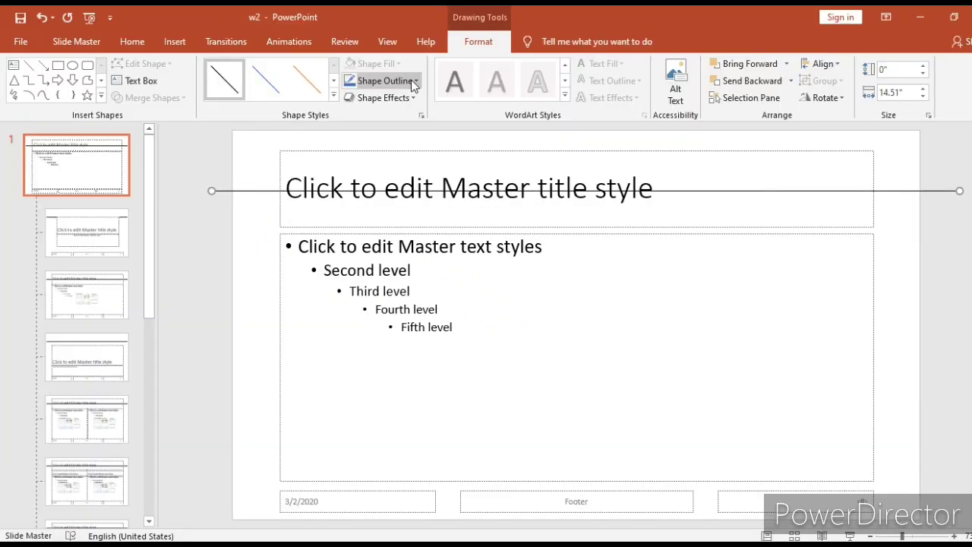
click(881, 289)
click(445, 57)
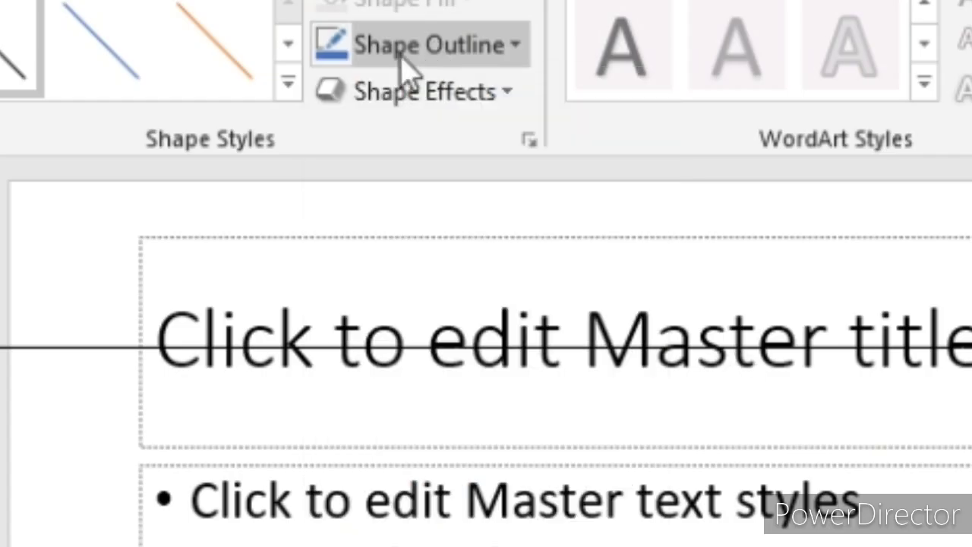
click(465, 60)
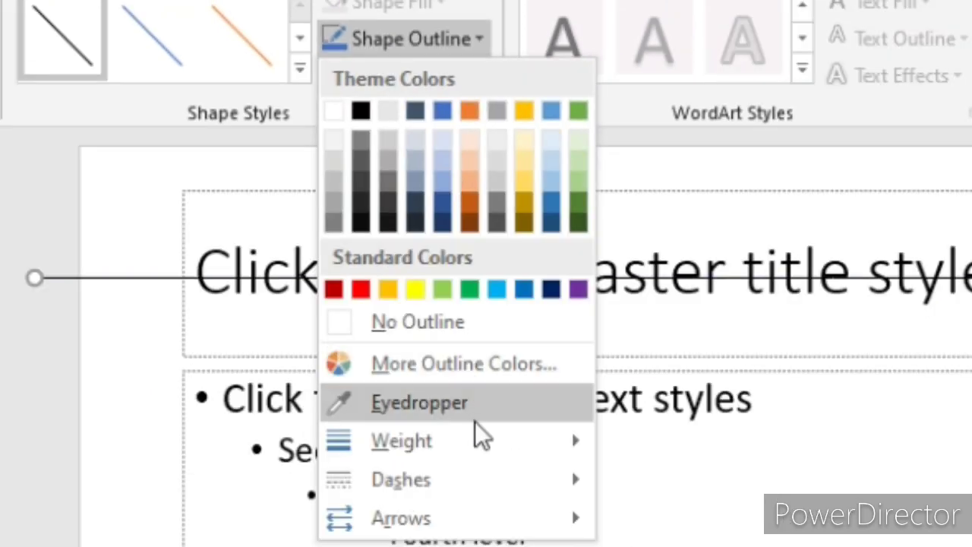
mouse_move(508, 546)
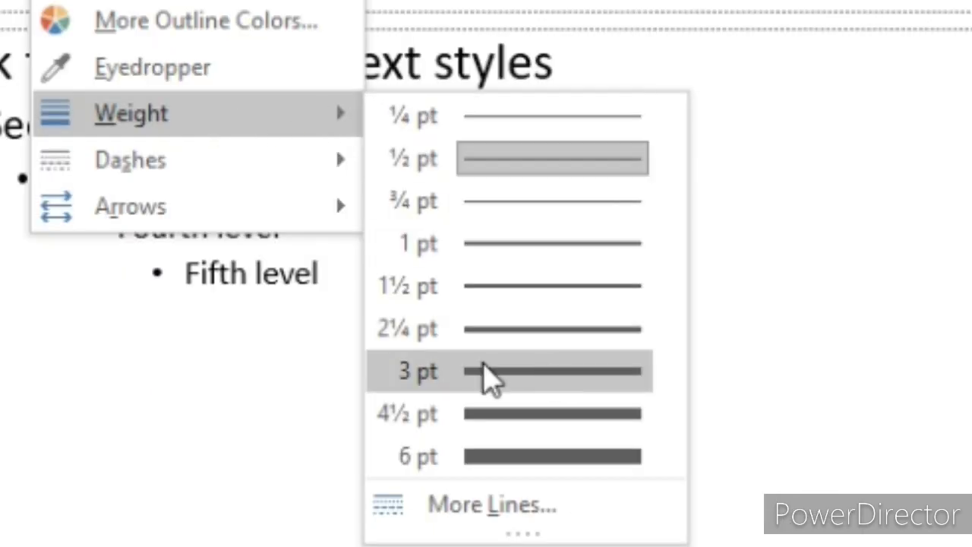
click(421, 384)
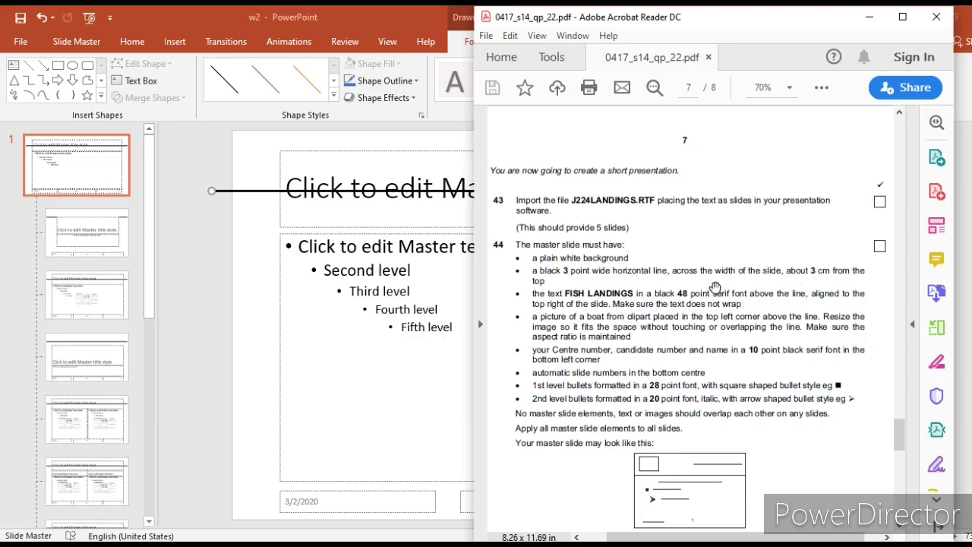
Step: Set the black line's vertical position to 3 cm from the slide's top left corner
click(870, 17)
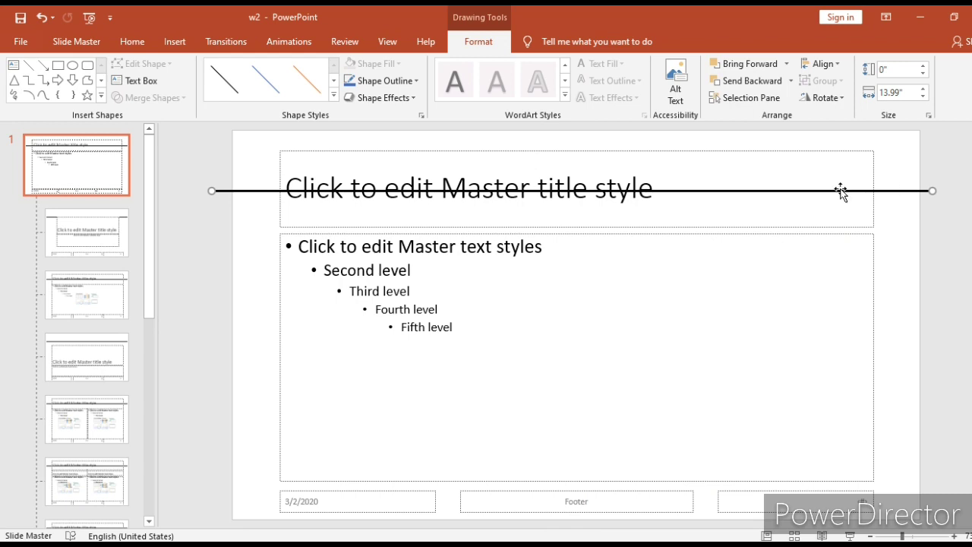
right_click(715, 190)
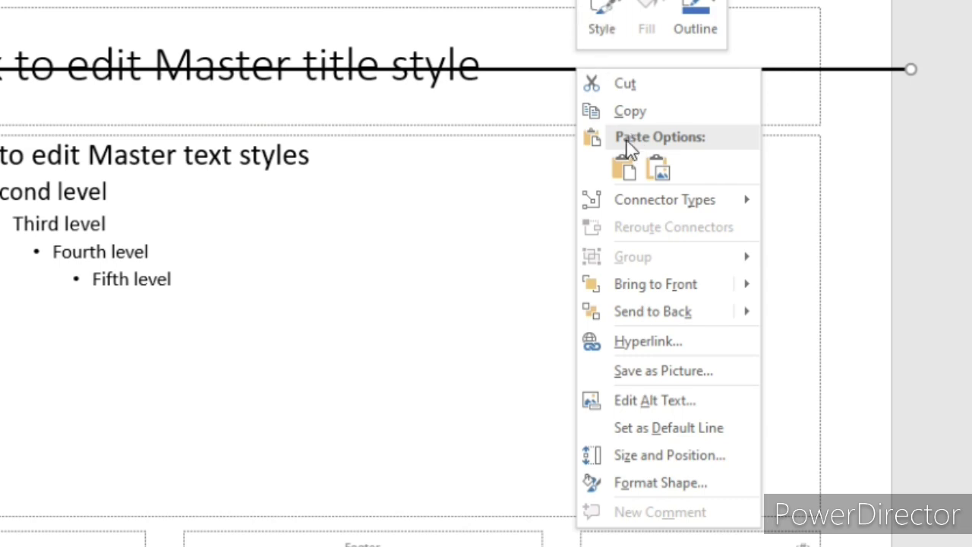
click(669, 455)
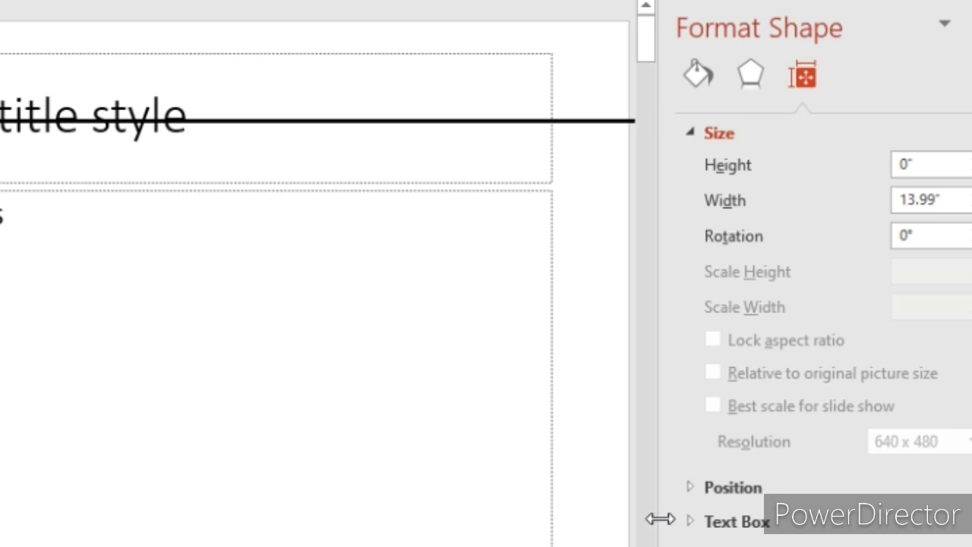
drag(661, 519, 601, 513)
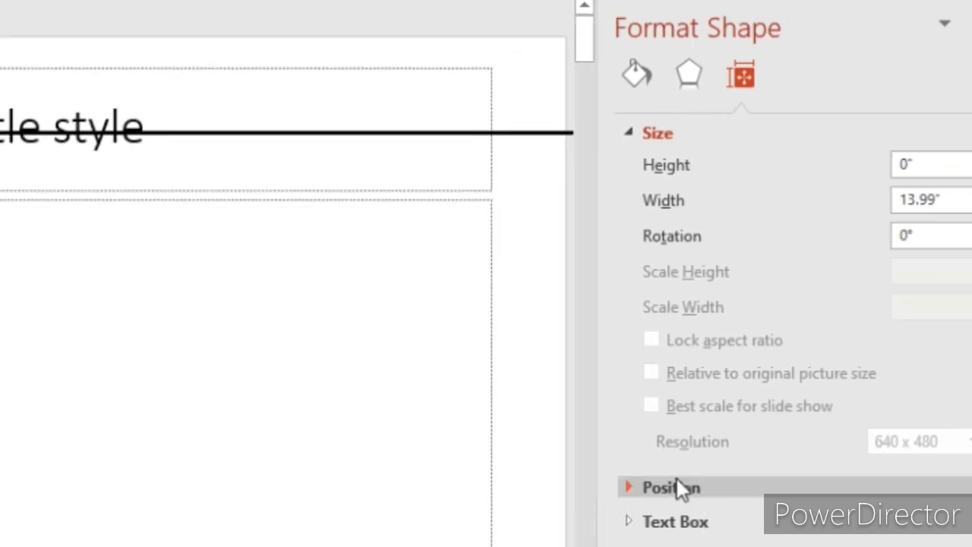
click(642, 137)
click(671, 169)
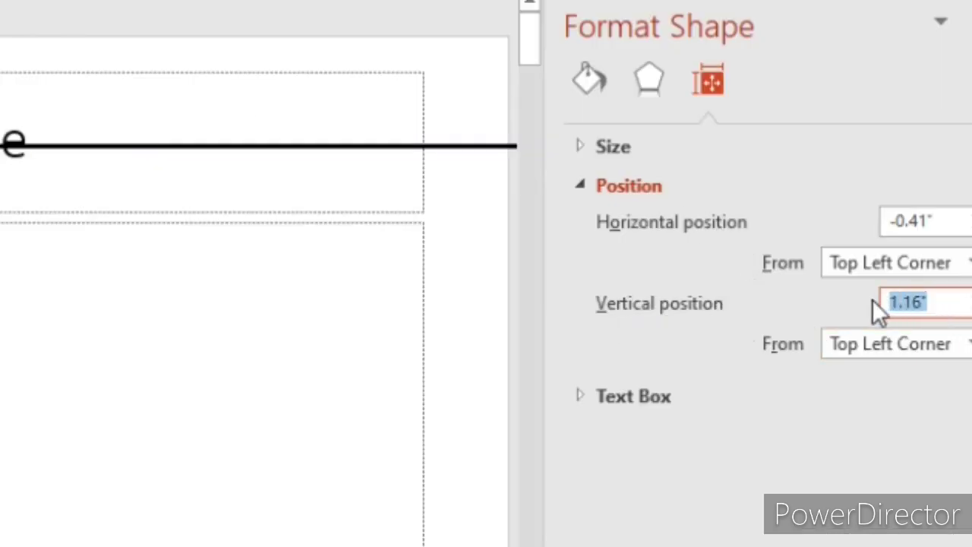
text(3c)
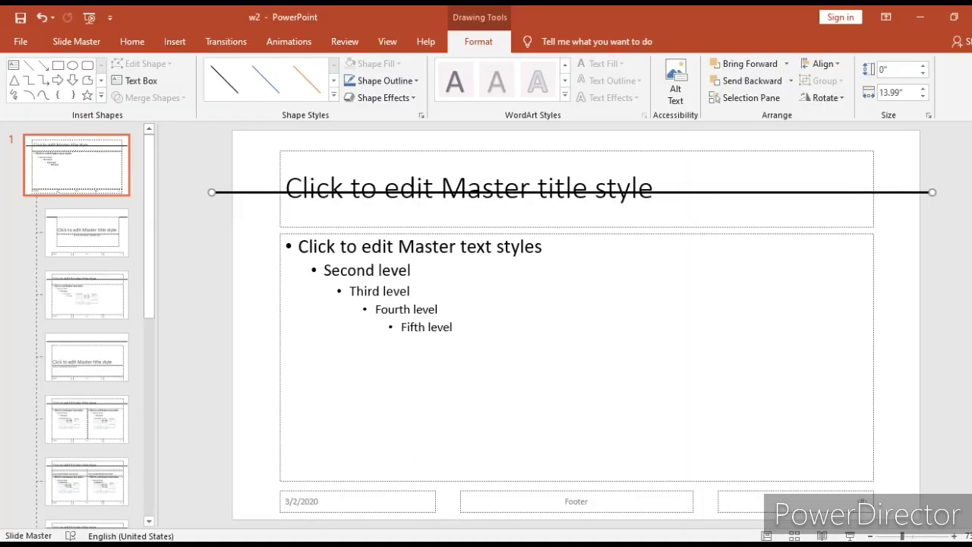
Step: Move the title and body text placeholders down together so the title text sits below the black line
click(398, 542)
click(661, 281)
shift+click(489, 230)
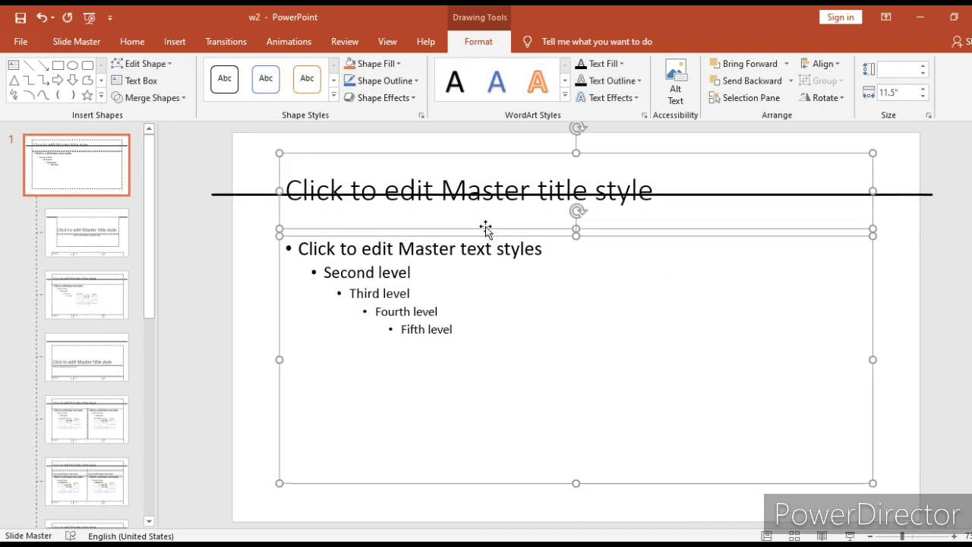
key(Down)
key(Down)
key(Down)
key(Down)
key(Down)
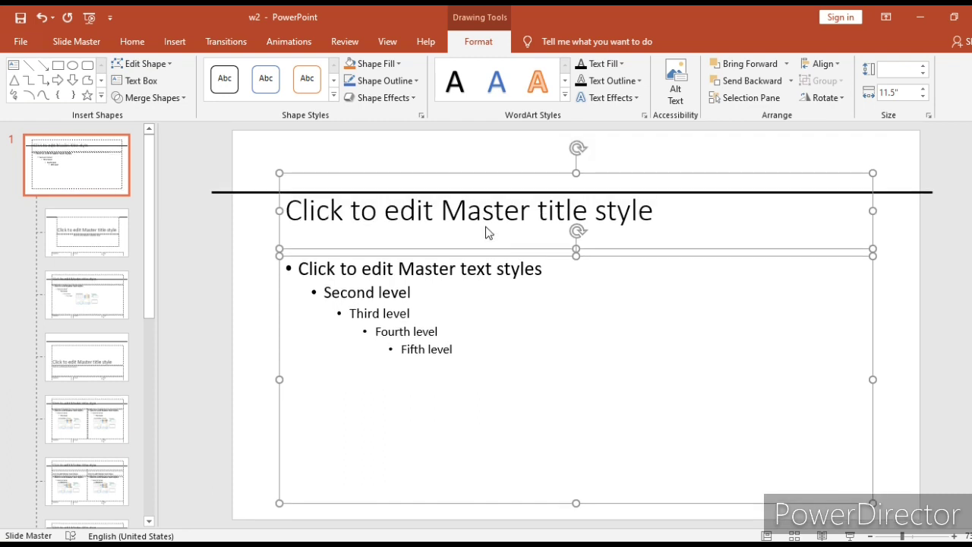
key(Down)
key(Down)
key(Down)
key(Down)
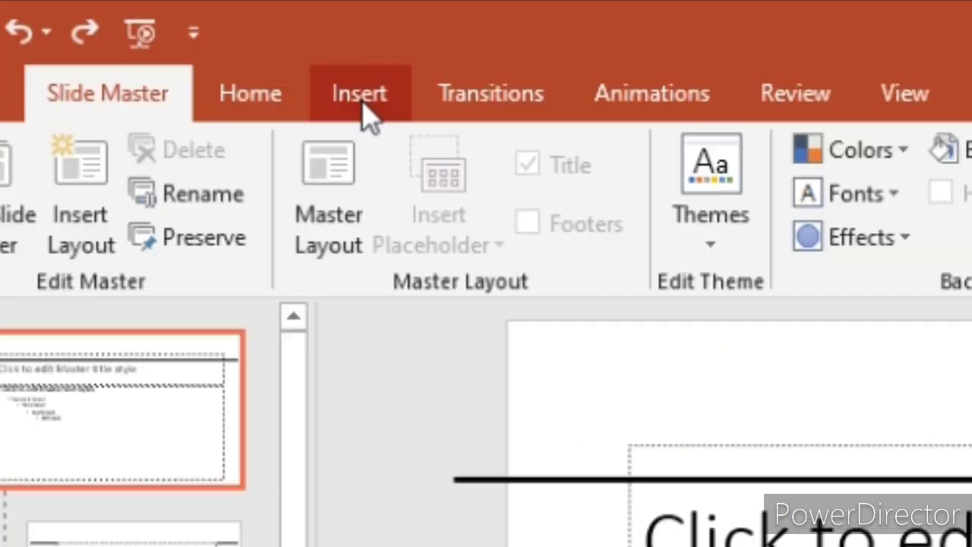
Step: Add a text box reading FISH LANDINGS in the master slide's top right corner, above the black line
click(178, 43)
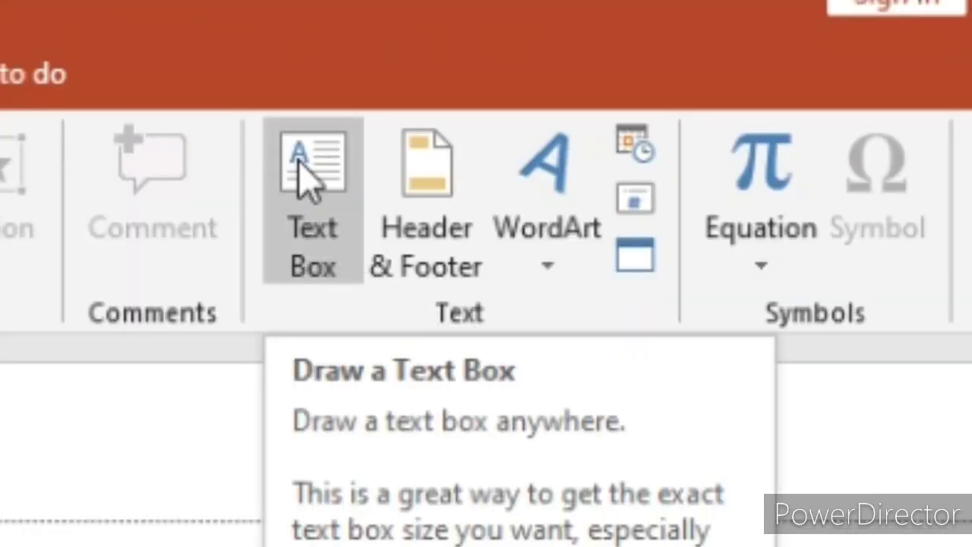
click(291, 190)
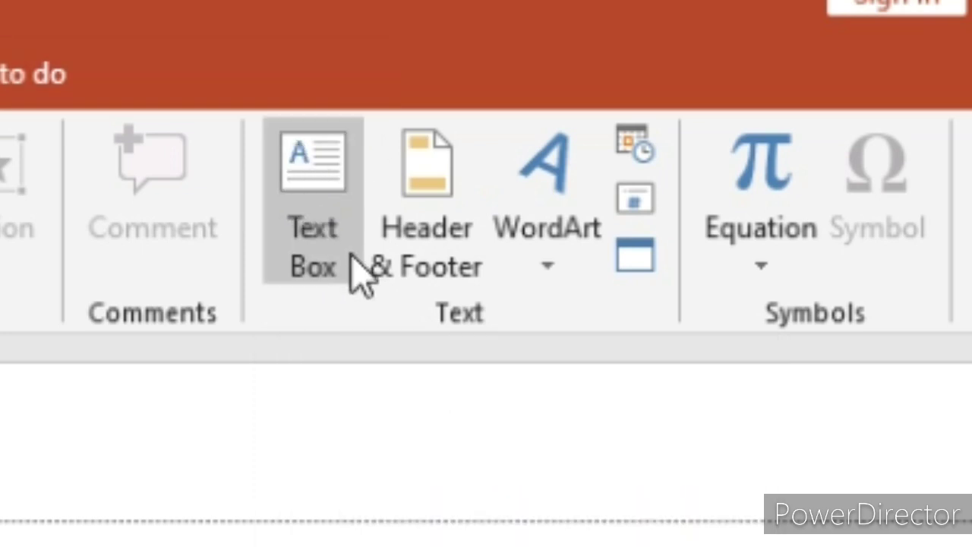
click(314, 268)
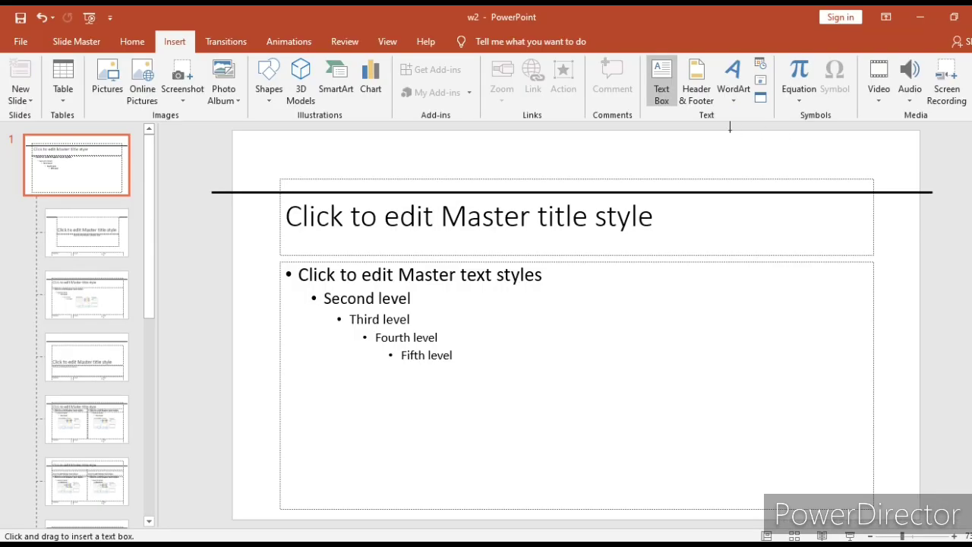
mouse_move(724, 131)
mouse_down()
mouse_move(816, 189)
mouse_move(907, 174)
mouse_up()
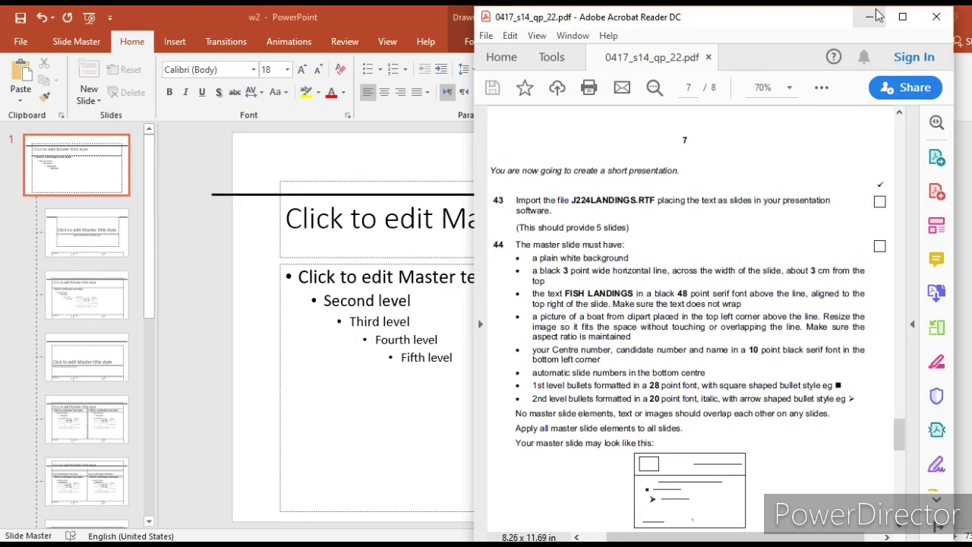
click(872, 14)
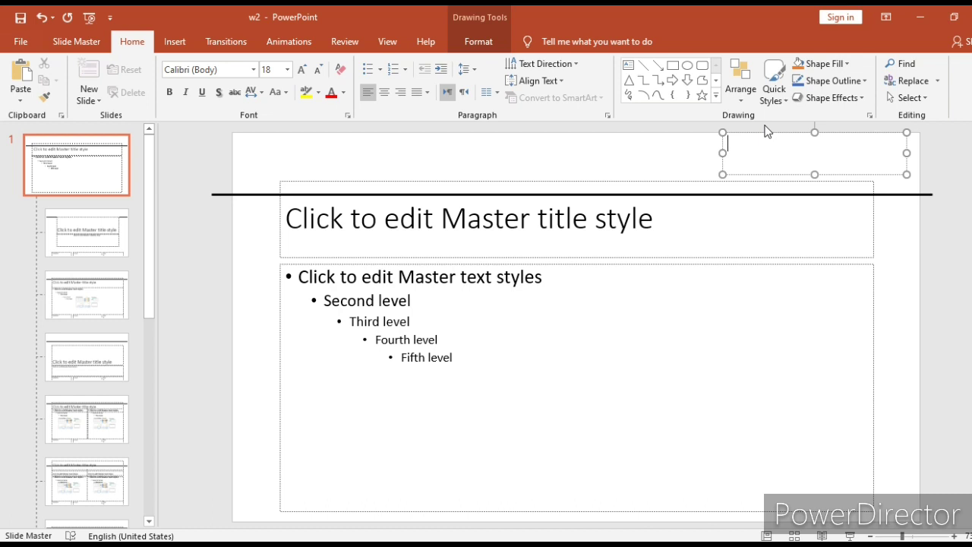
text(FISH LANDINGS)
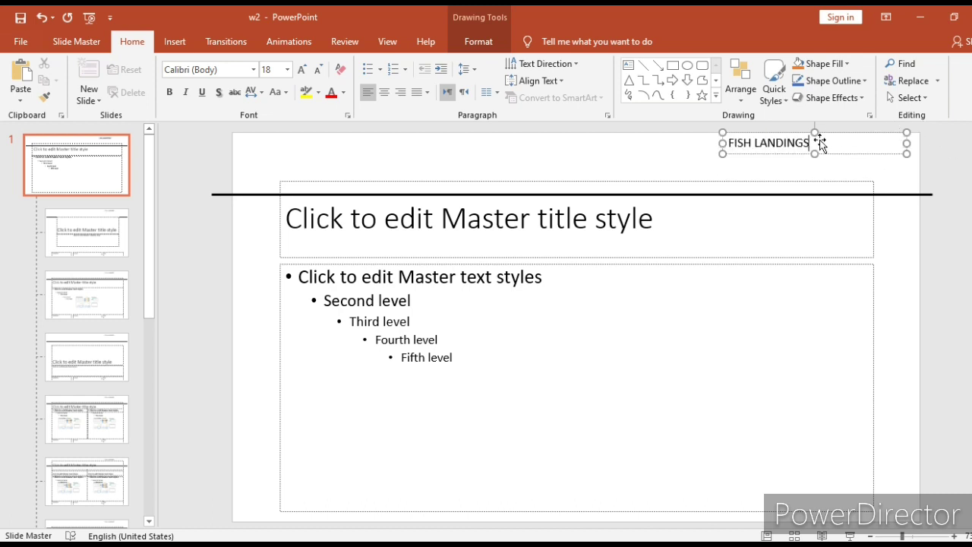
Step: Enlarge the FISH LANDINGS text to 48 pt and refit its text box on one line just above the black line
drag(810, 143, 728, 143)
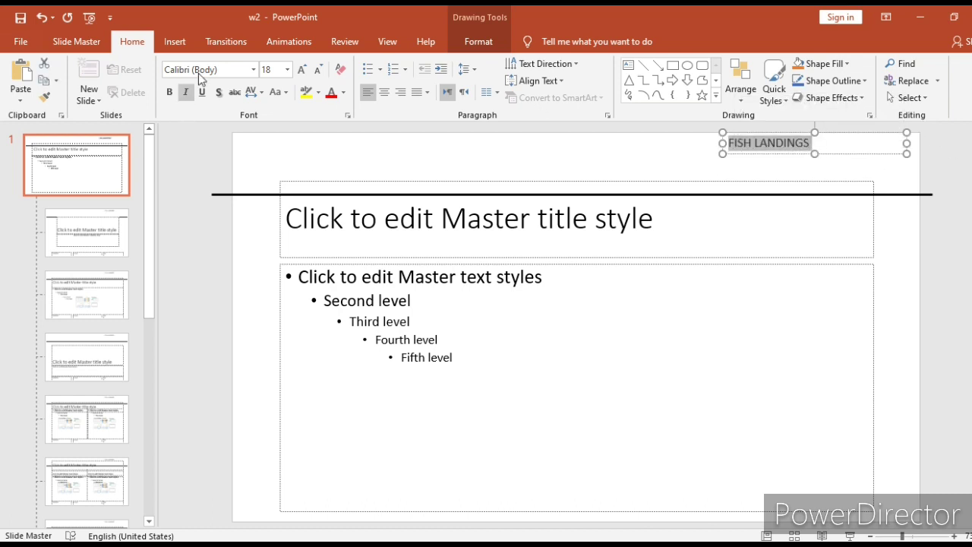
click(303, 69)
click(302, 69)
click(303, 69)
click(303, 69)
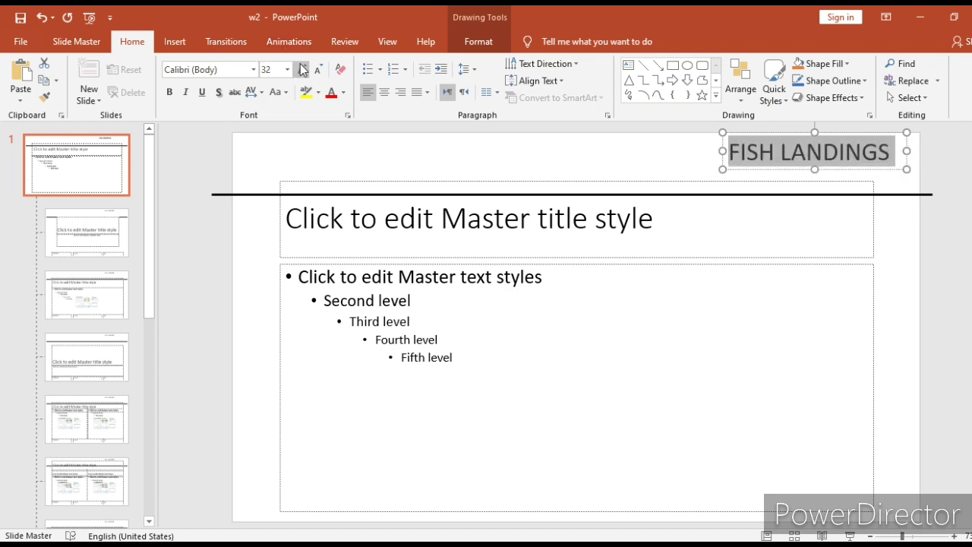
click(302, 69)
click(302, 69)
click(302, 69)
click(303, 70)
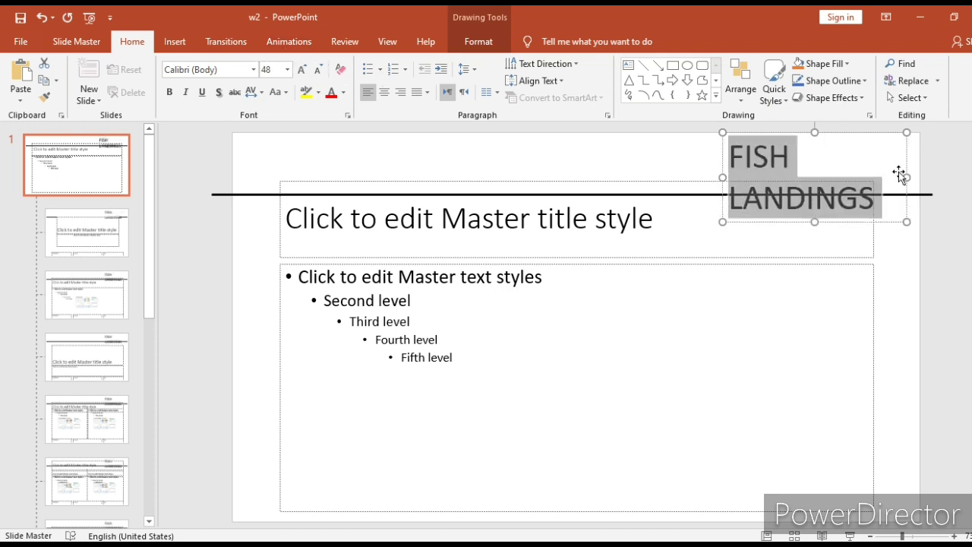
click(719, 173)
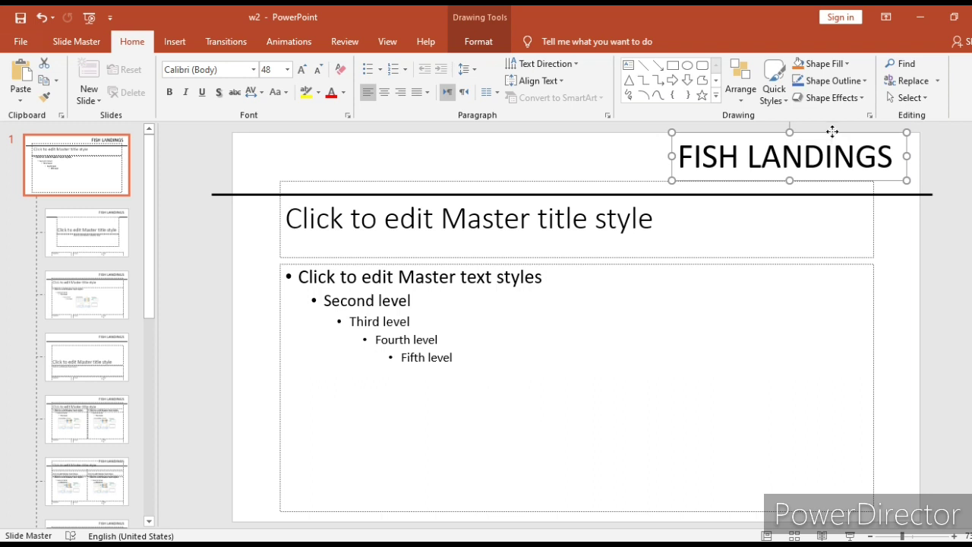
drag(832, 132, 837, 140)
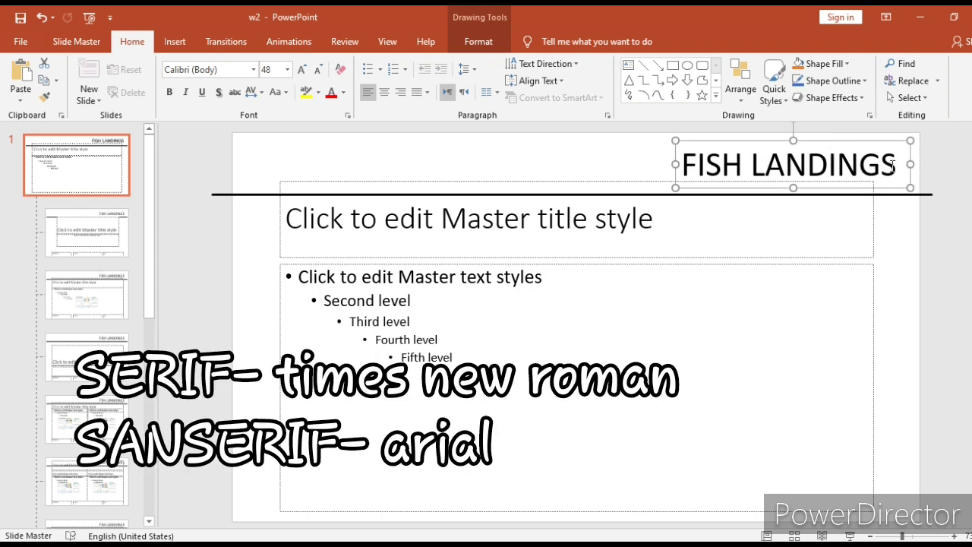
Step: Change the font of the FISH LANDINGS text to the serif font Times New Roman
drag(893, 166, 682, 166)
click(253, 70)
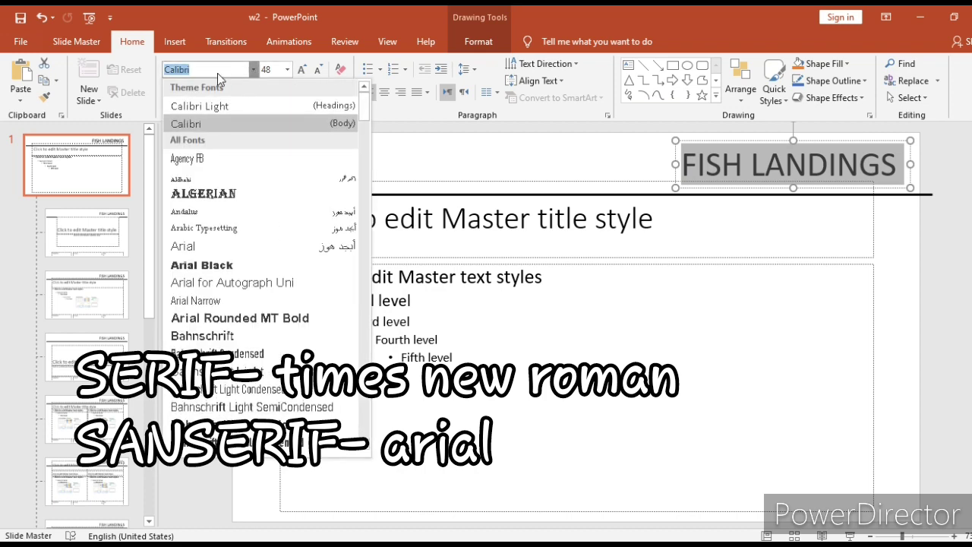
text(T)
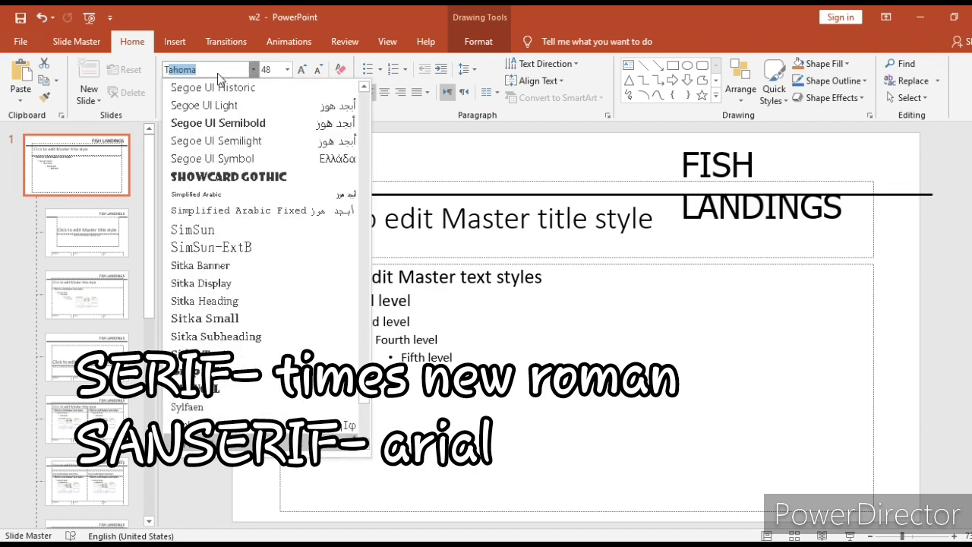
text(imes New R)
key(Return)
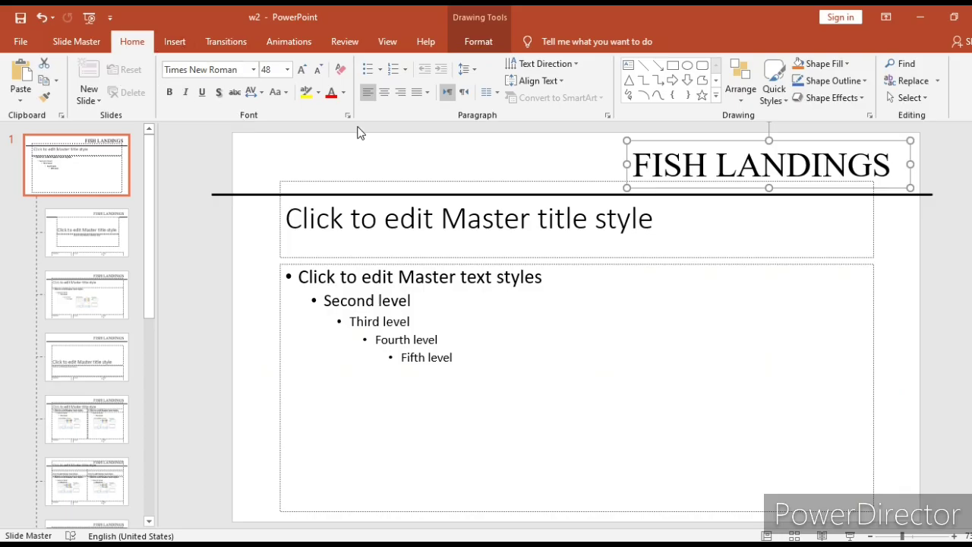
Step: Insert the J226YACHT picture from the worksheet 2 folder onto the master slide
click(159, 50)
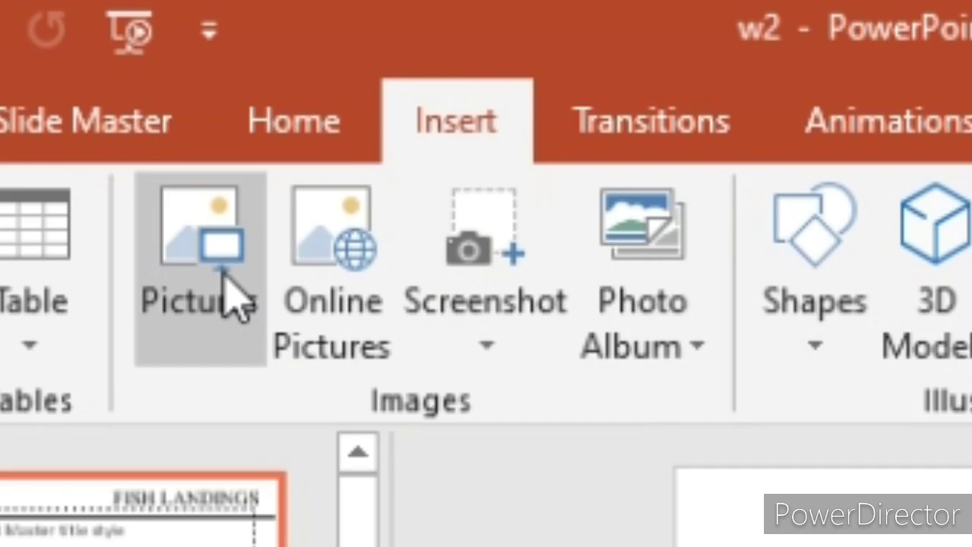
click(231, 301)
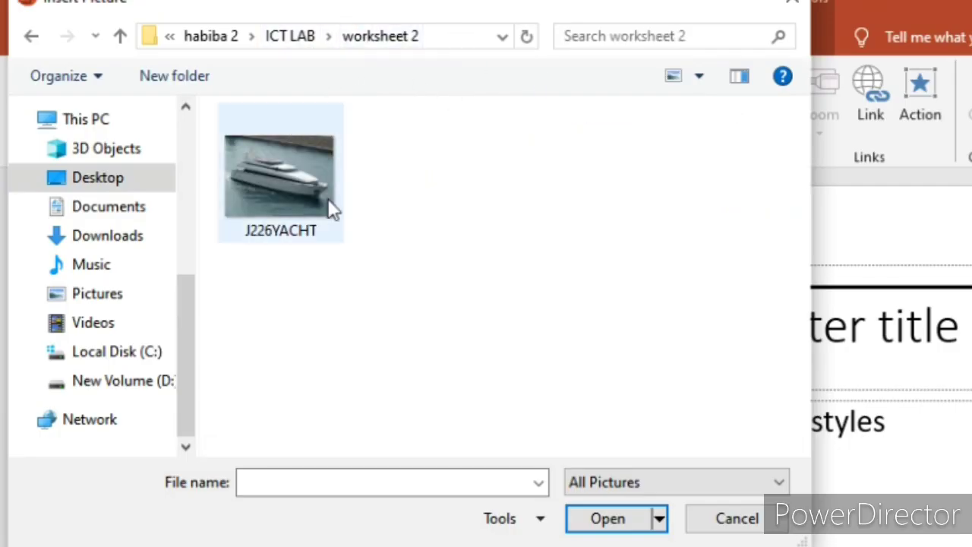
click(309, 165)
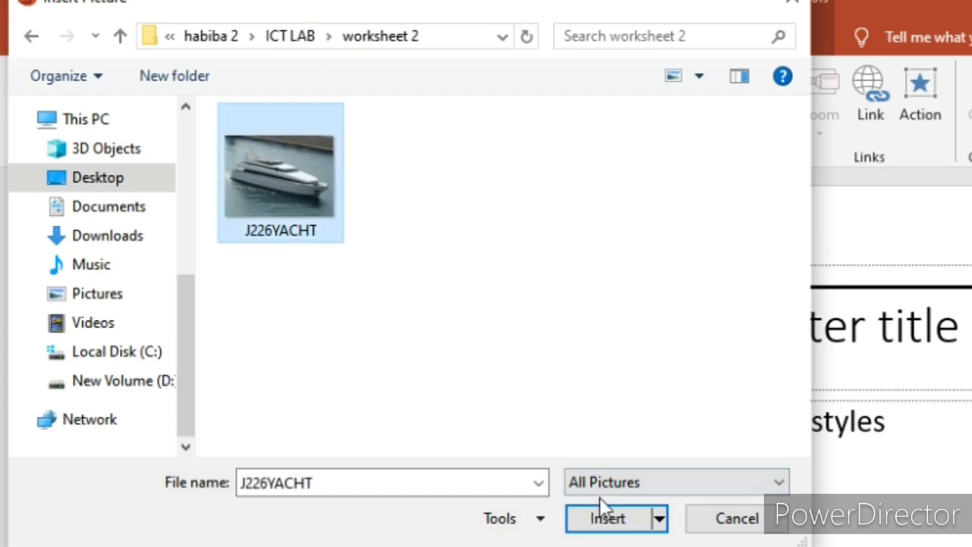
click(608, 524)
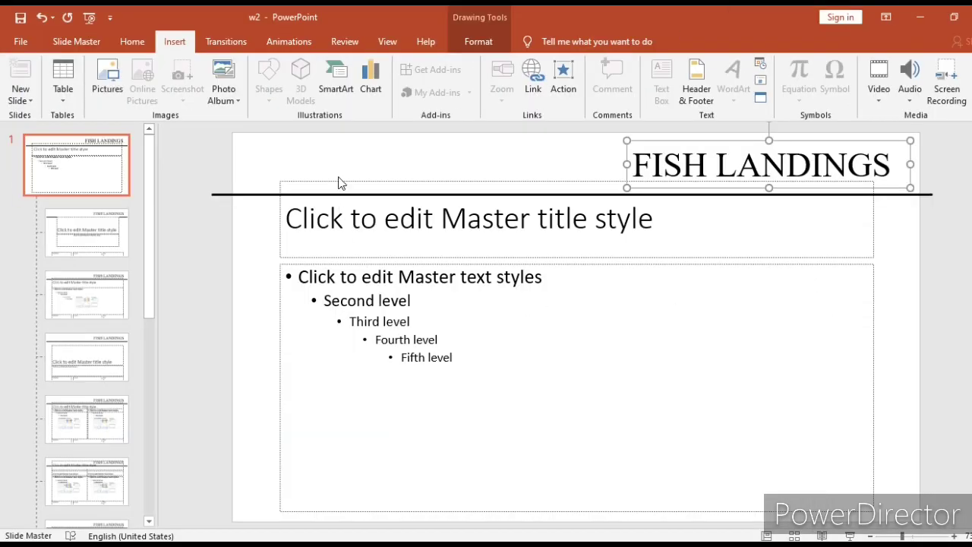
key(ctrl+v)
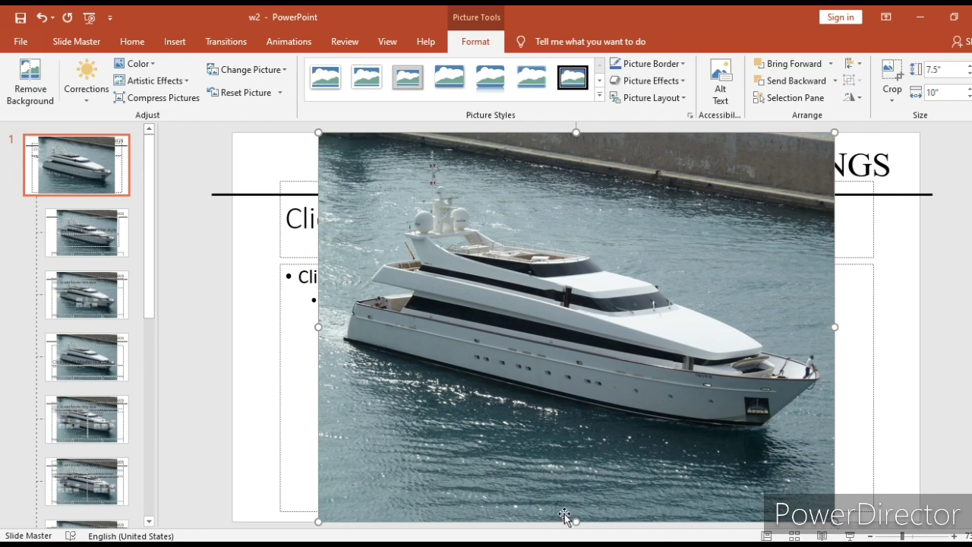
drag(577, 522, 390, 189)
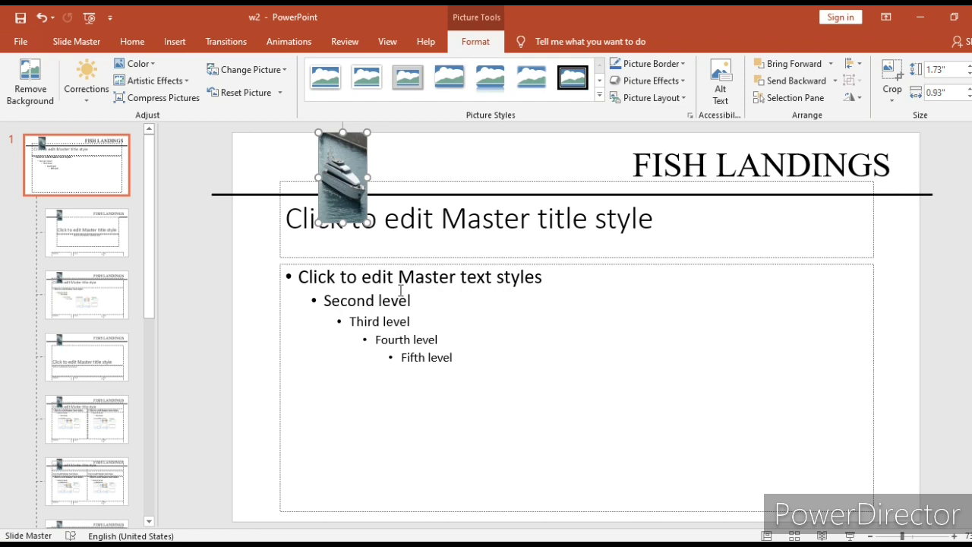
key(ctrl+z)
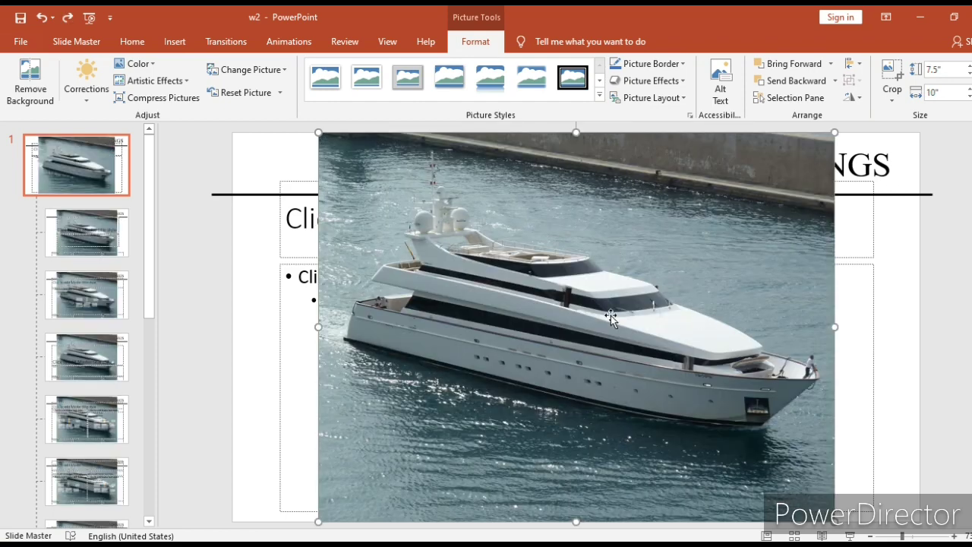
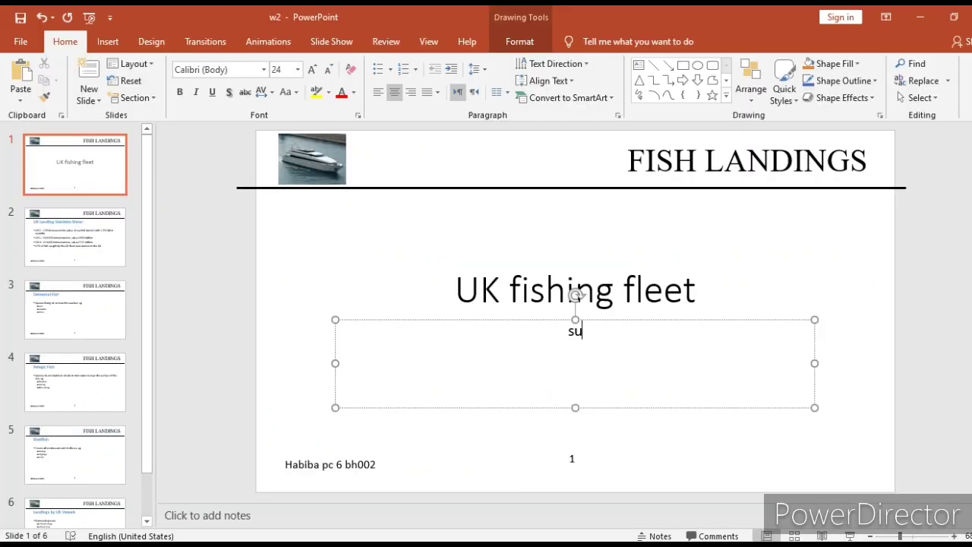
Step: Enter Summary of species landed as the subtitle of slide 1 and check the star shape task in the exam paper
text(mmary of species landed)
key(alt+Tab)
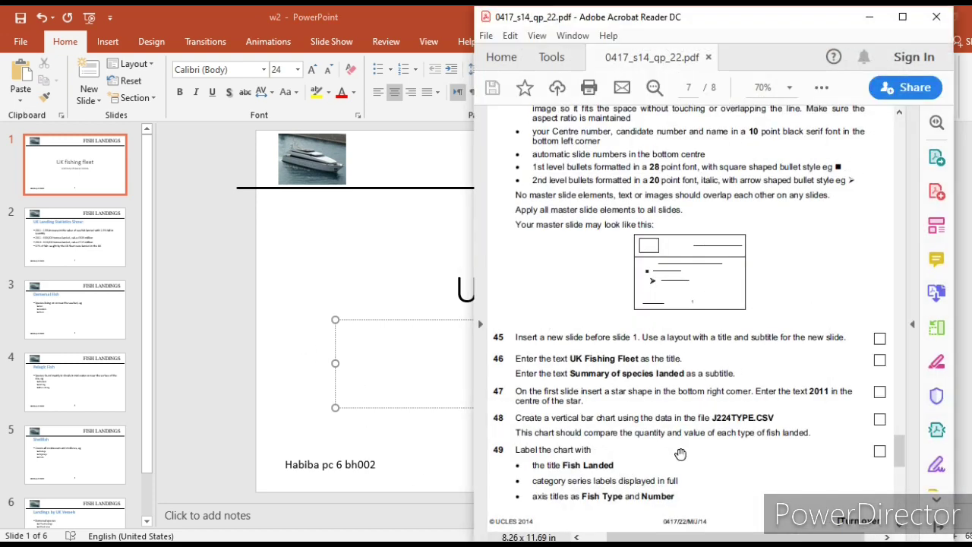
scroll(857, 357, up, 3)
drag(894, 420, 864, 253)
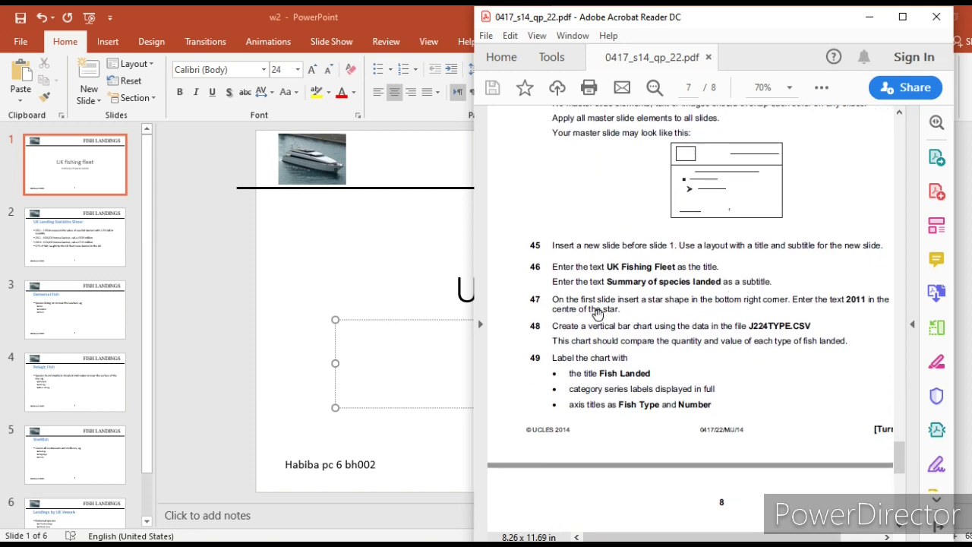
drag(712, 538, 712, 539)
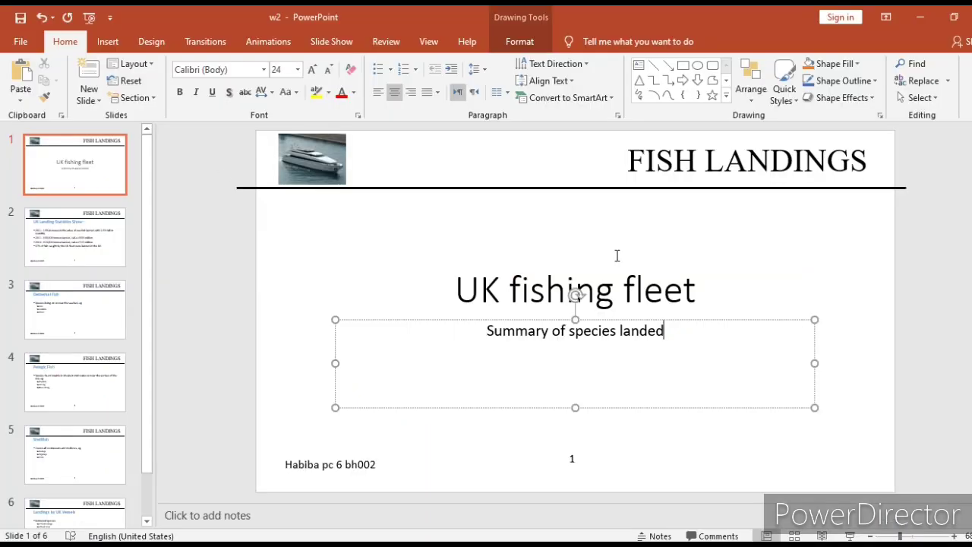
Step: Draw a five-pointed star about 2.12" high and 2.4" wide in the bottom right corner of slide 1
click(408, 285)
click(267, 221)
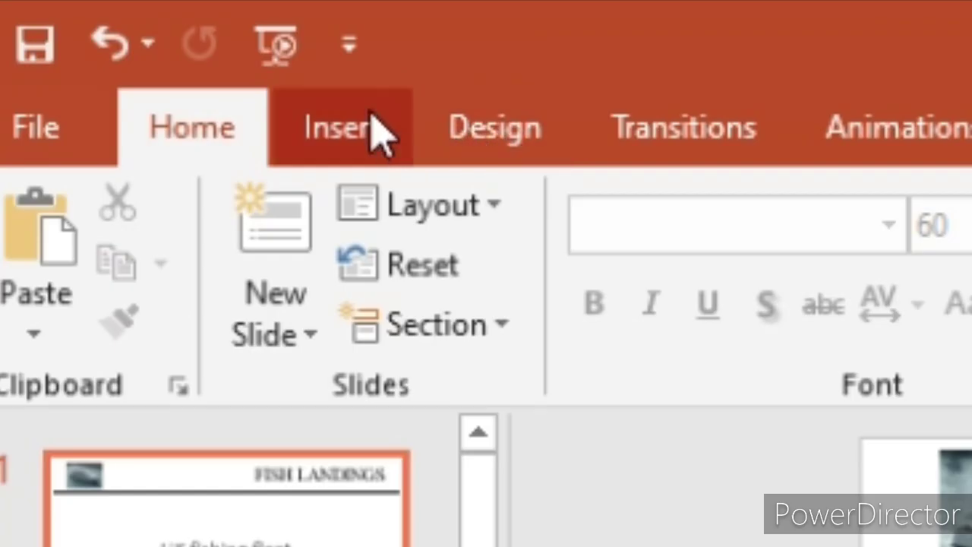
click(115, 42)
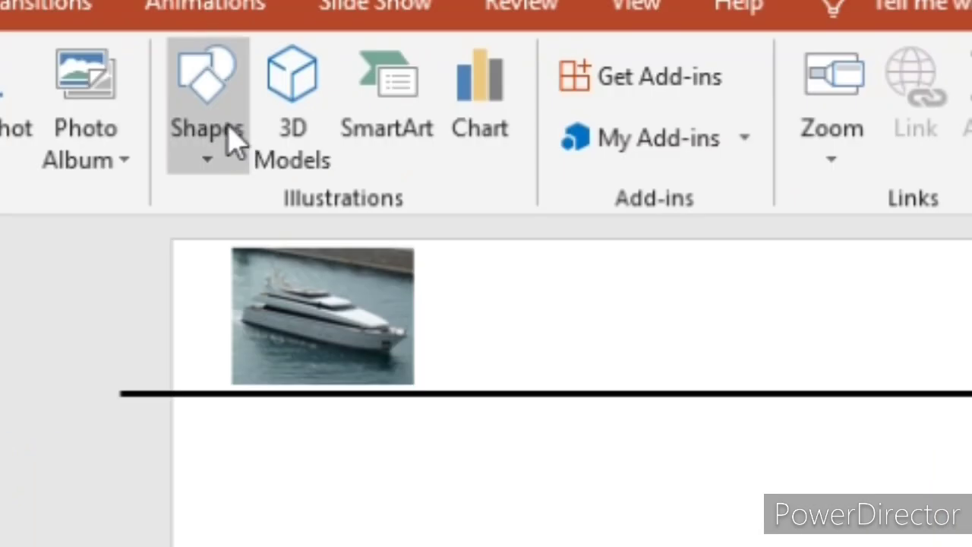
click(936, 296)
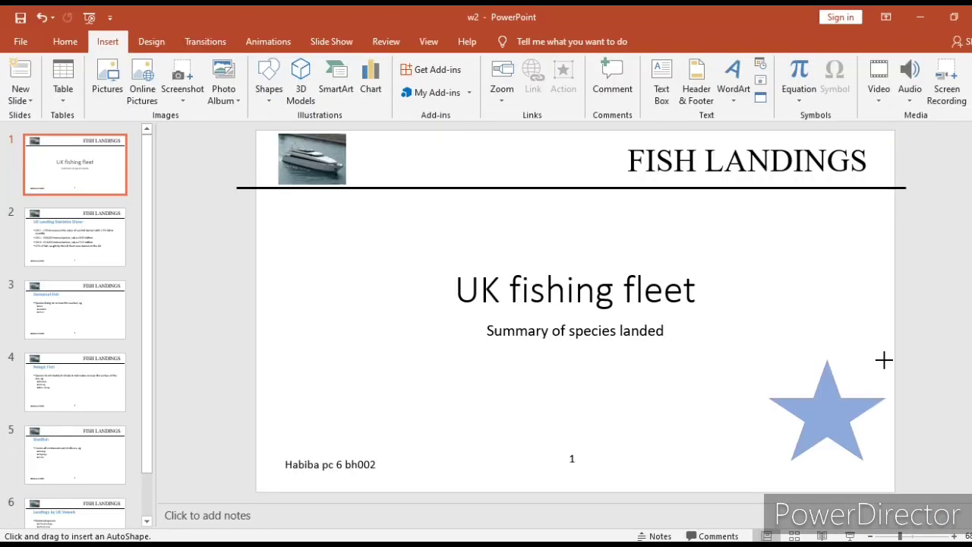
drag(884, 360, 886, 357)
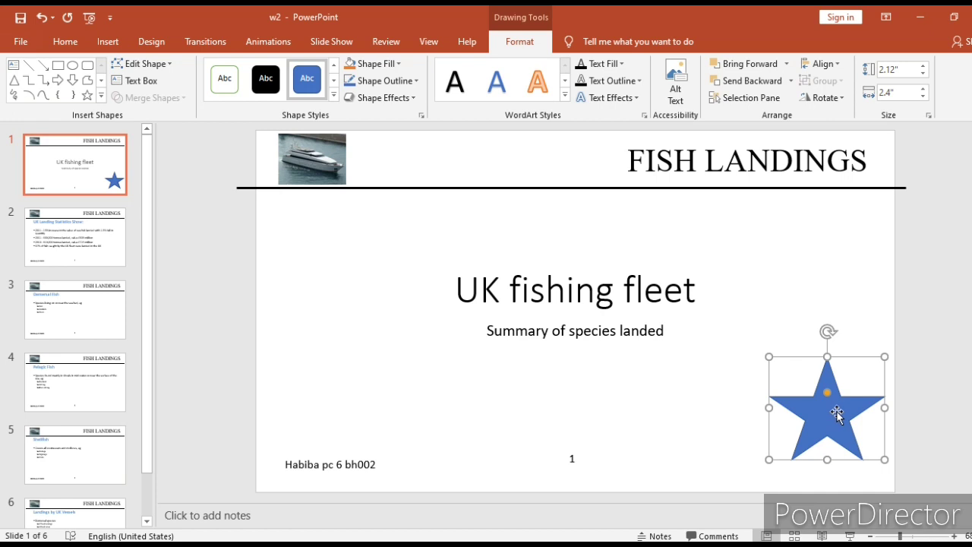
Step: Add the text 2011 inside the star shape
right_click(837, 414)
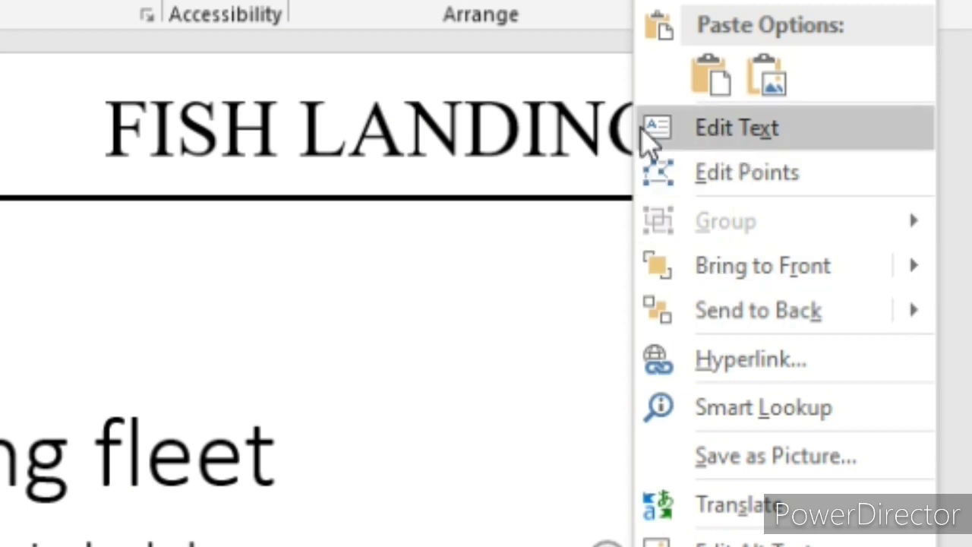
click(683, 131)
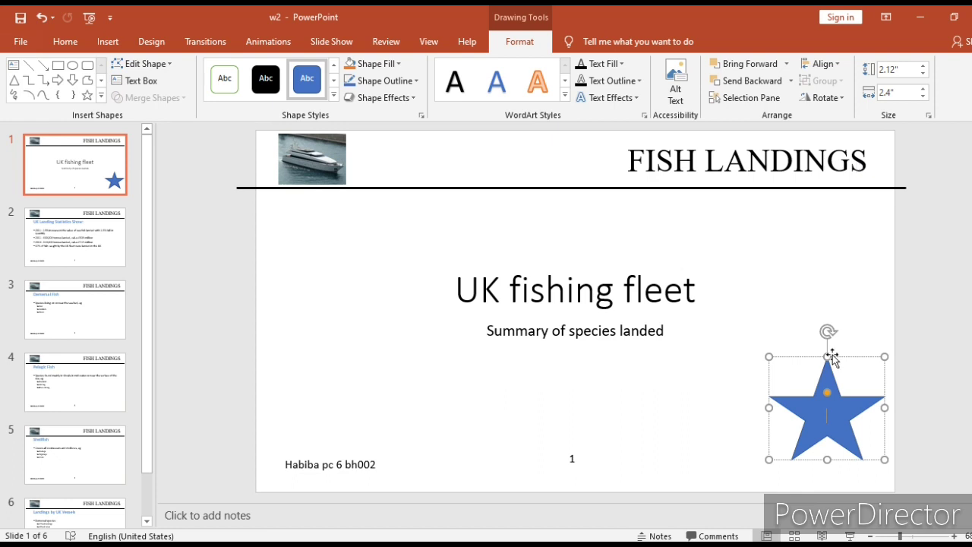
text(2011)
Step: Check the chart task in the exam paper and open the J224TYPE data file from the worksheet 2 folder in Excel
key(alt+Tab)
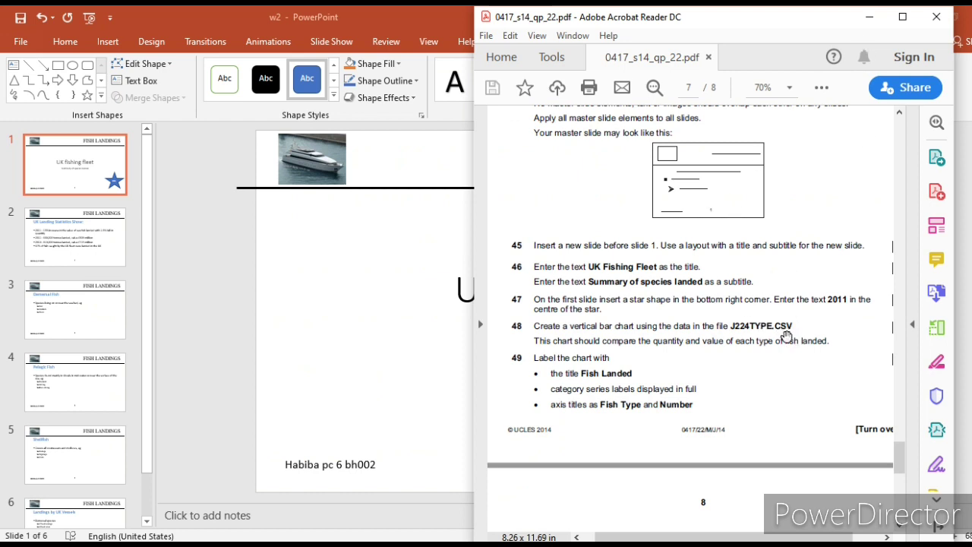
click(870, 17)
click(920, 17)
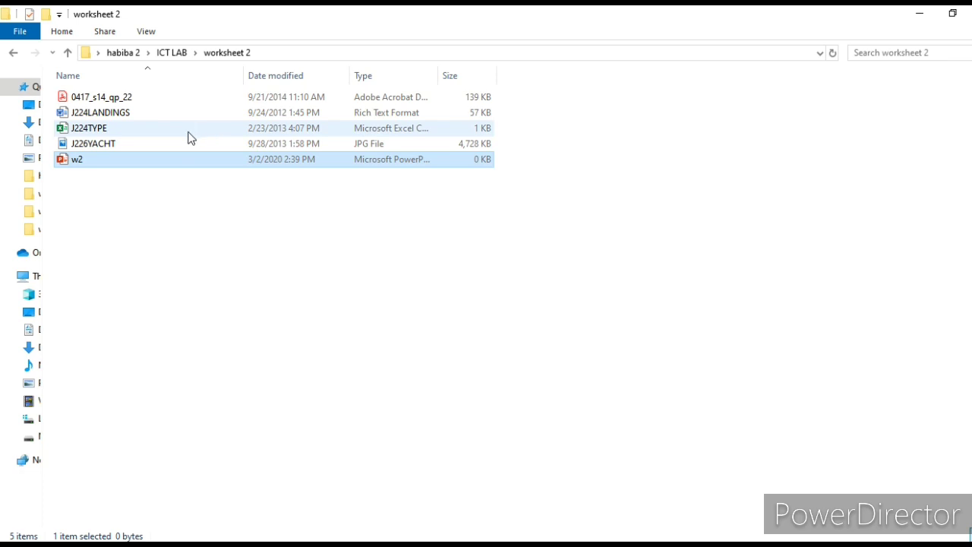
click(112, 134)
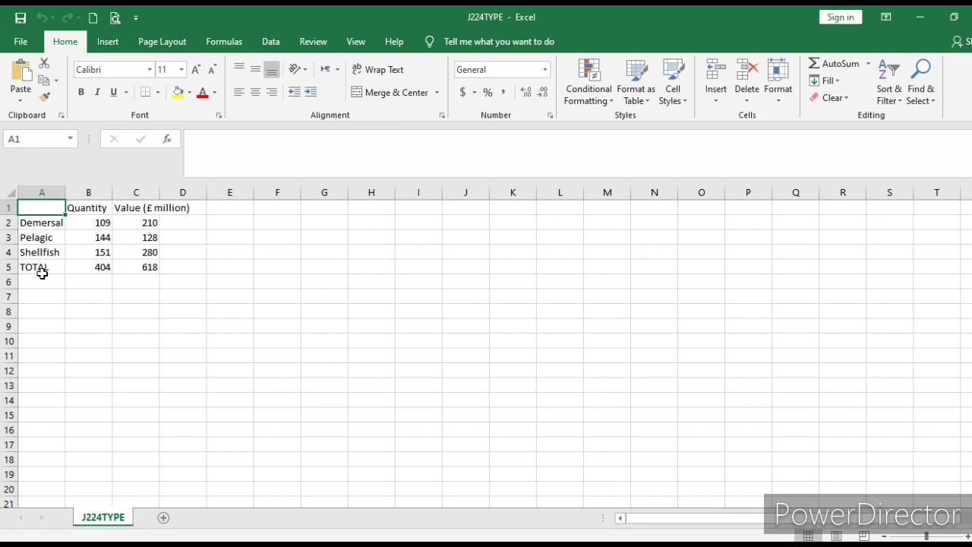
Step: Examine the Quantity and Value (£ million) columns and the TOTAL row to decide which cells belong in the chart
click(76, 208)
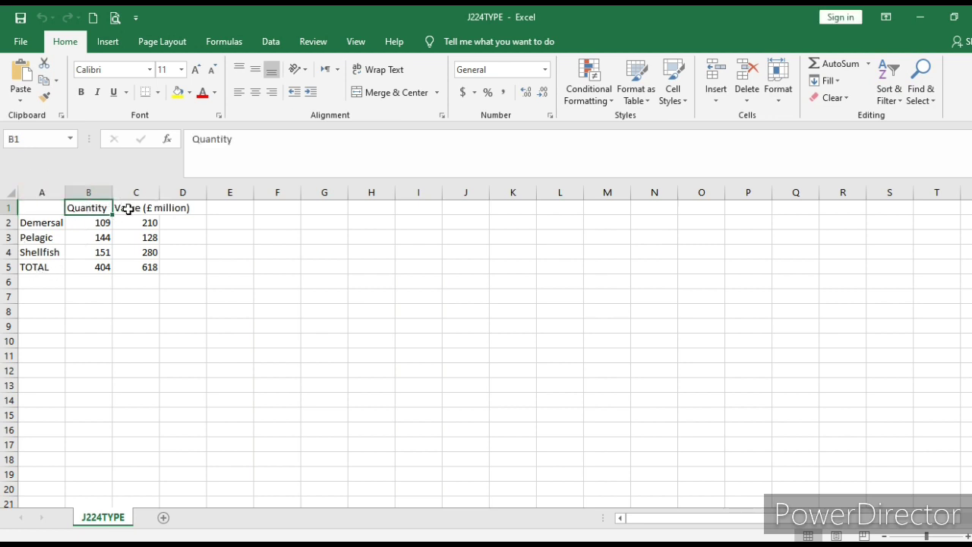
click(128, 208)
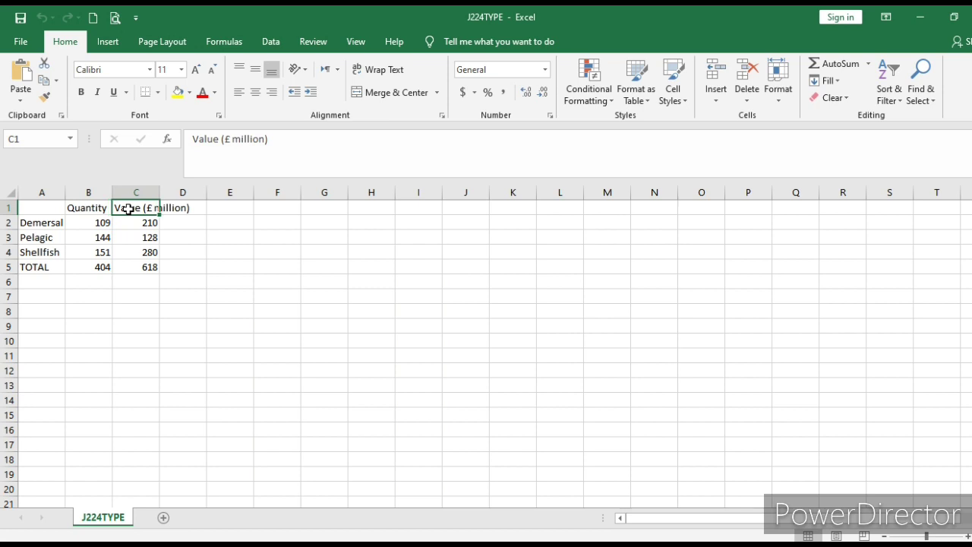
click(31, 267)
click(91, 222)
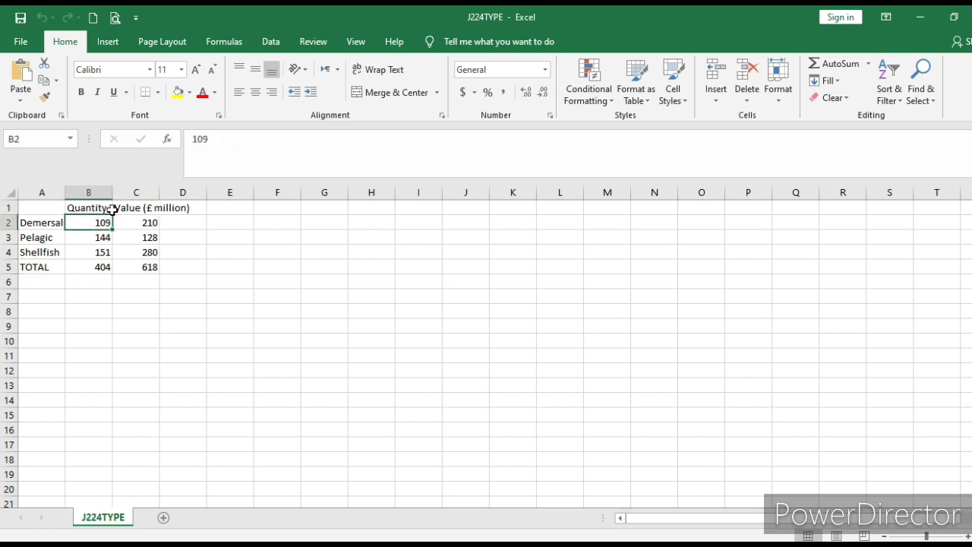
click(118, 208)
click(91, 209)
click(37, 267)
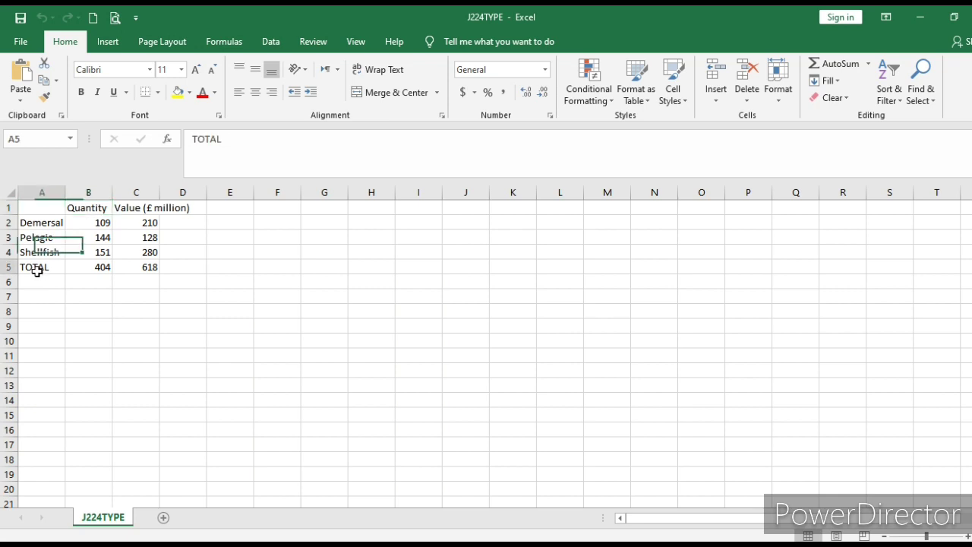
click(30, 210)
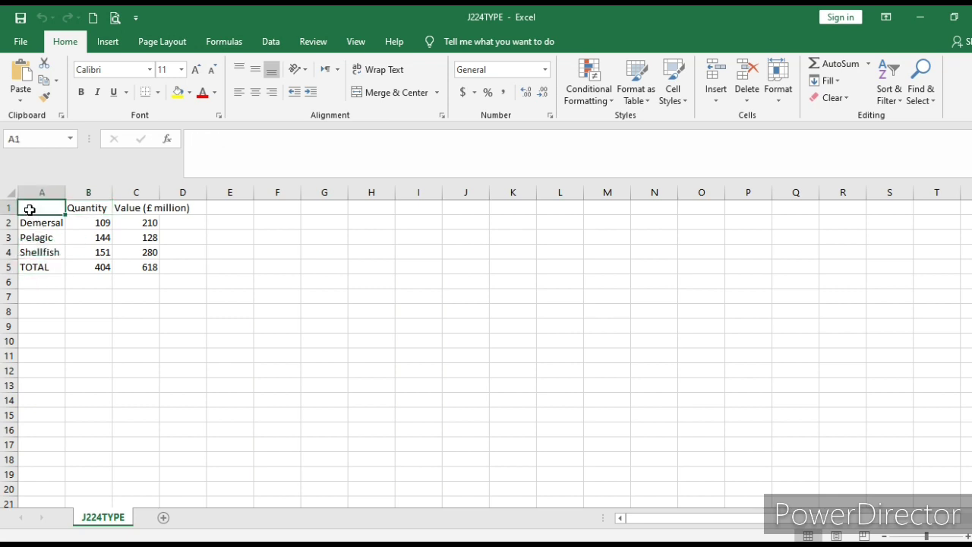
Step: Widen column C to fit its heading and insert a 2-D clustered column chart from the range A1:C4
drag(49, 214, 134, 252)
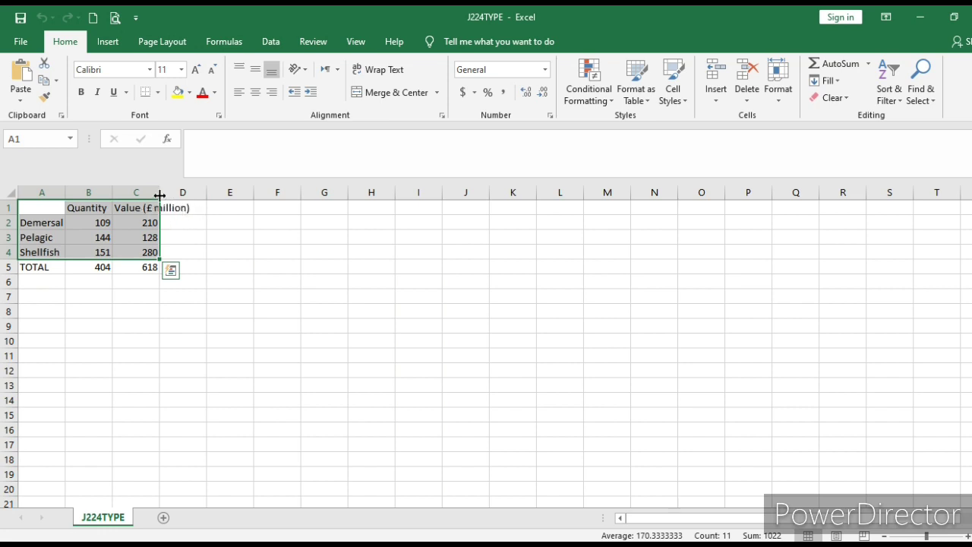
drag(159, 189, 207, 191)
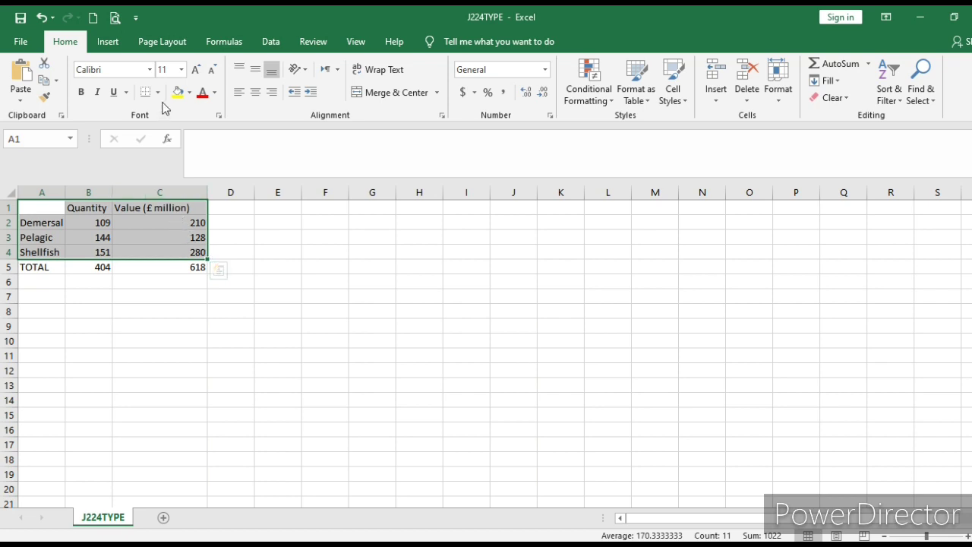
click(114, 43)
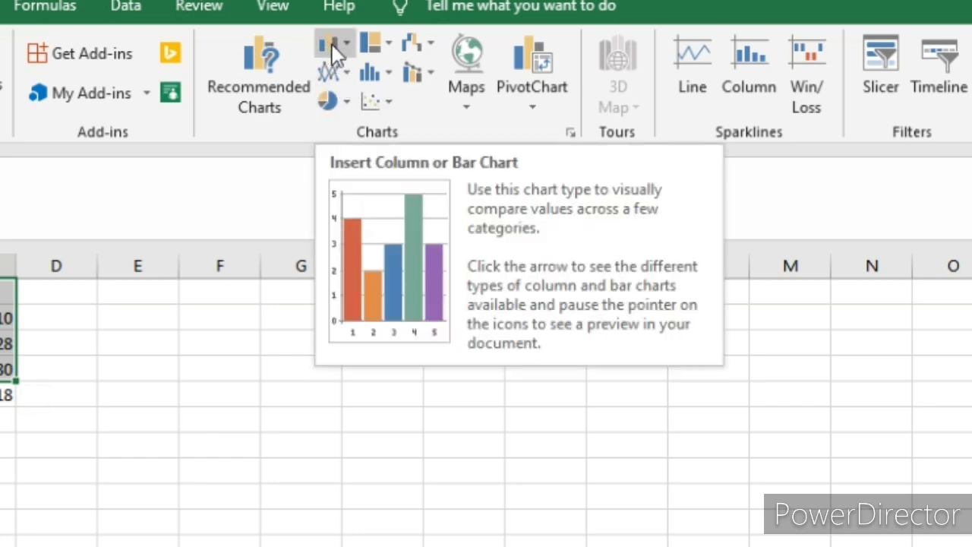
click(334, 47)
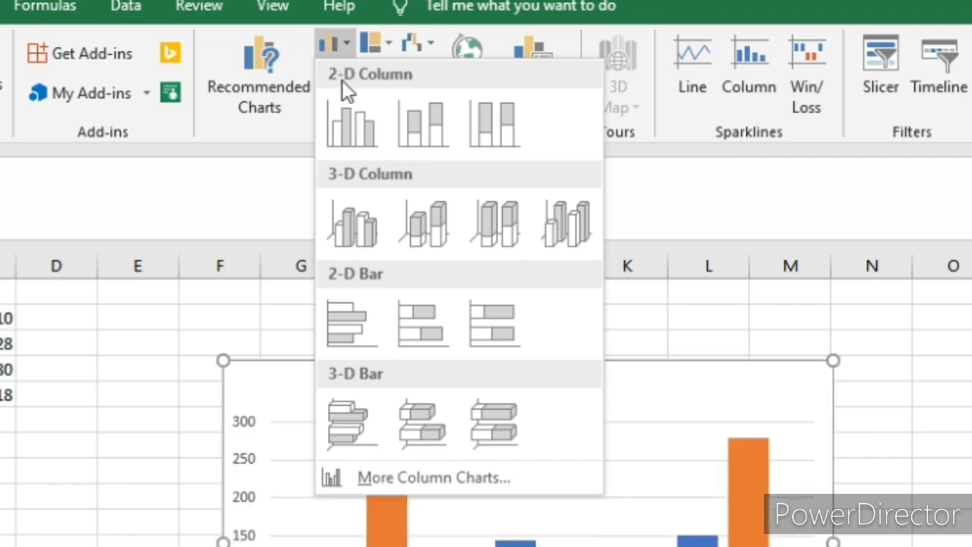
click(357, 122)
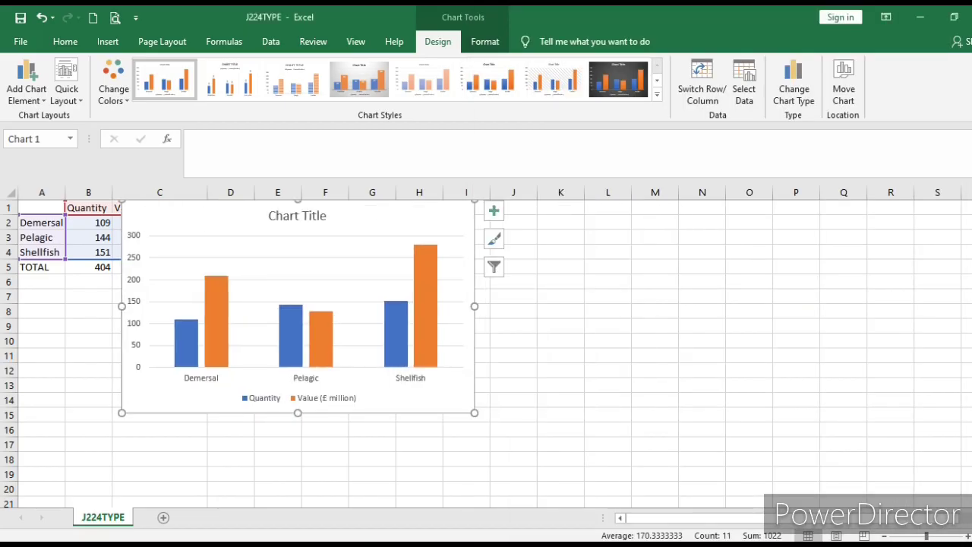
Step: Consult the chart labelling task in the exam paper and set the chart title to fish landed
key(alt+Tab)
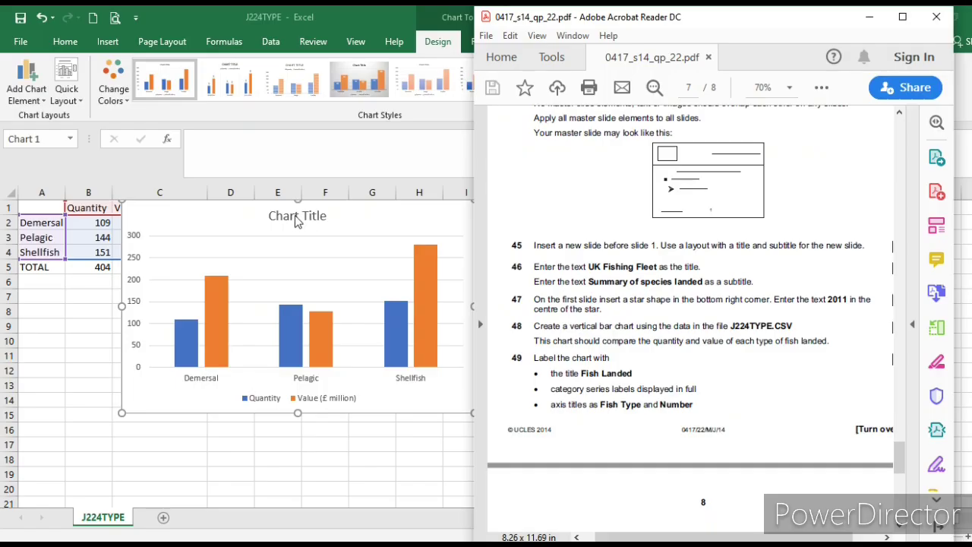
click(295, 217)
click(316, 212)
text(fish landed)
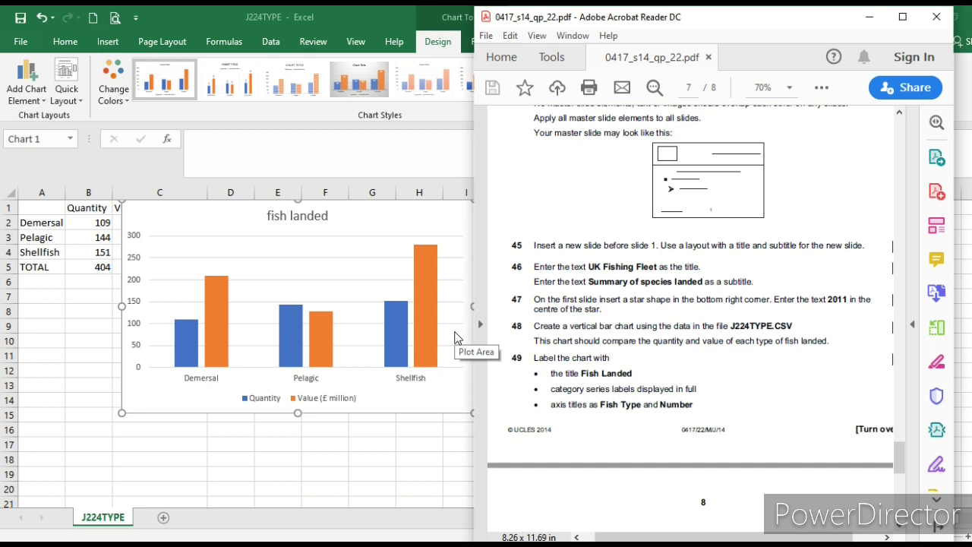
click(868, 16)
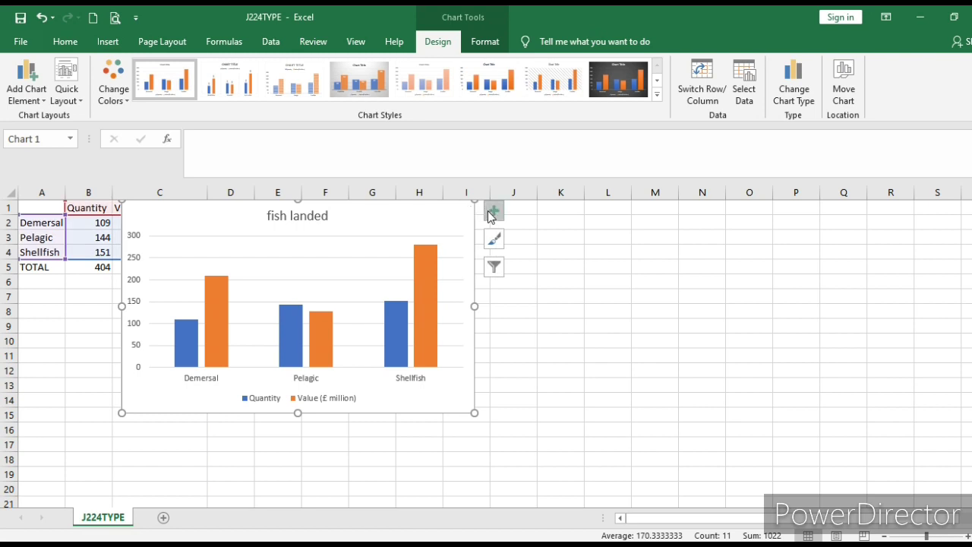
click(494, 213)
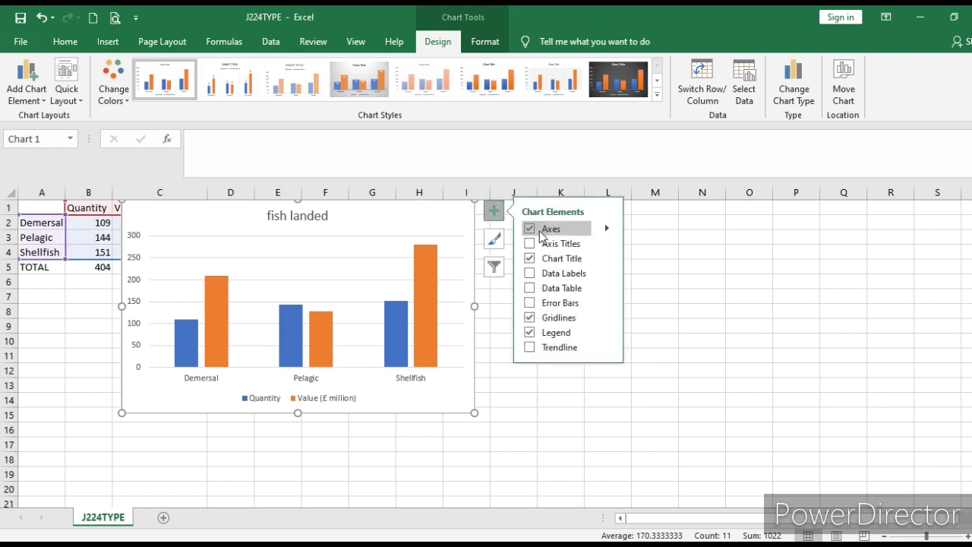
click(529, 230)
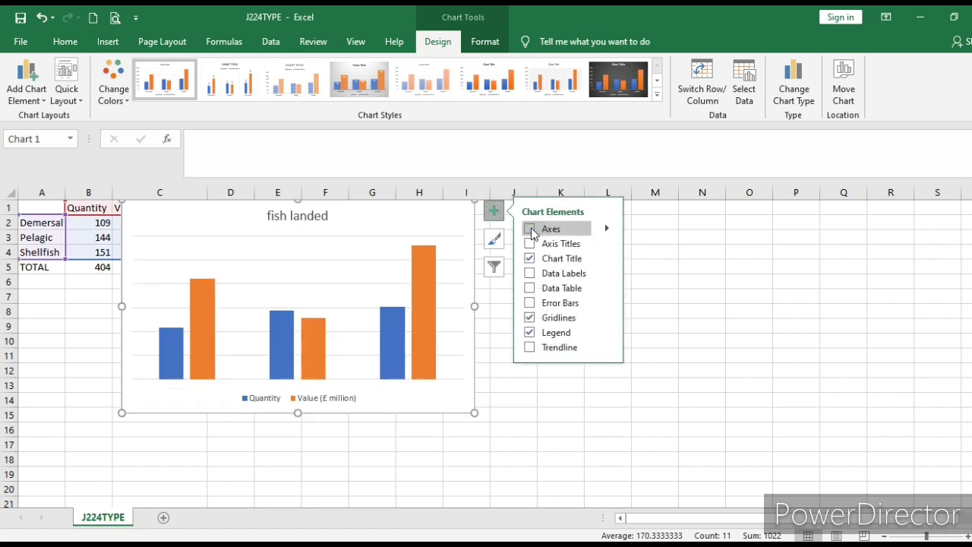
click(531, 230)
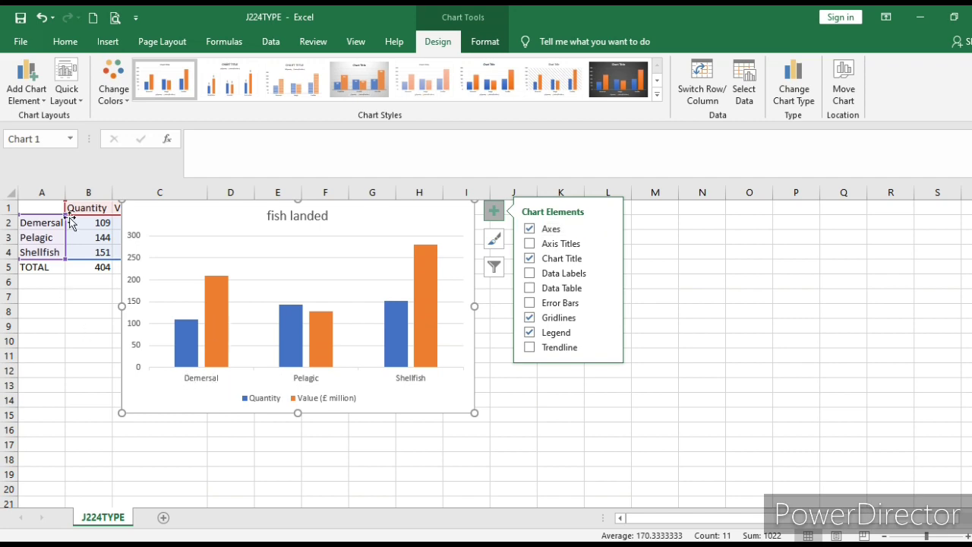
Step: Consult the chart labelling task in the exam paper and add axis titles to the fish landed chart
key(alt+Tab)
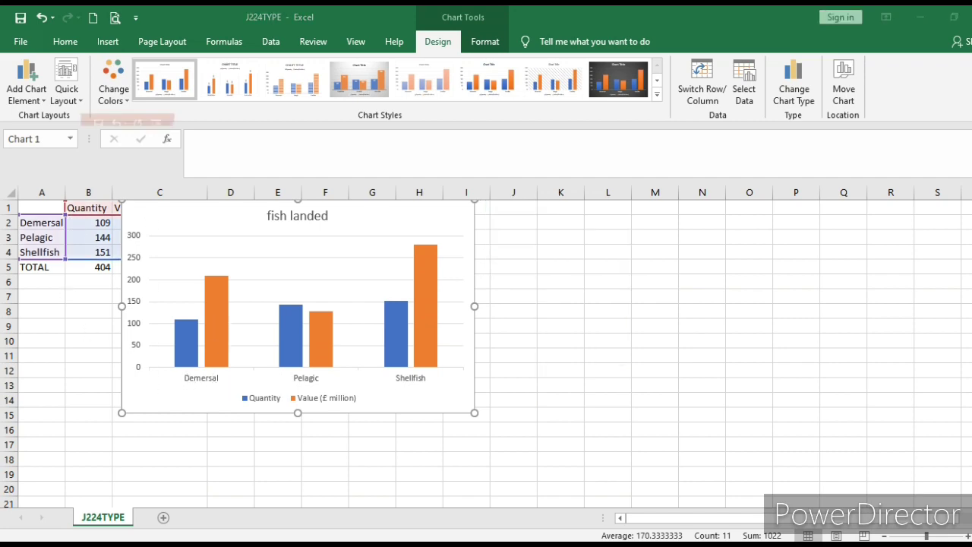
key(alt+Tab)
key(alt+Tab)
key(Tab)
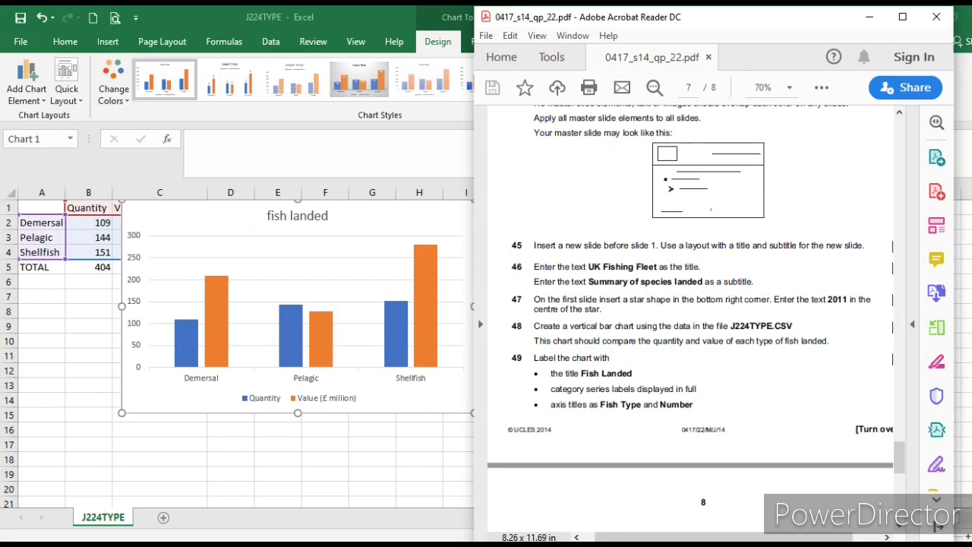
click(870, 15)
click(494, 211)
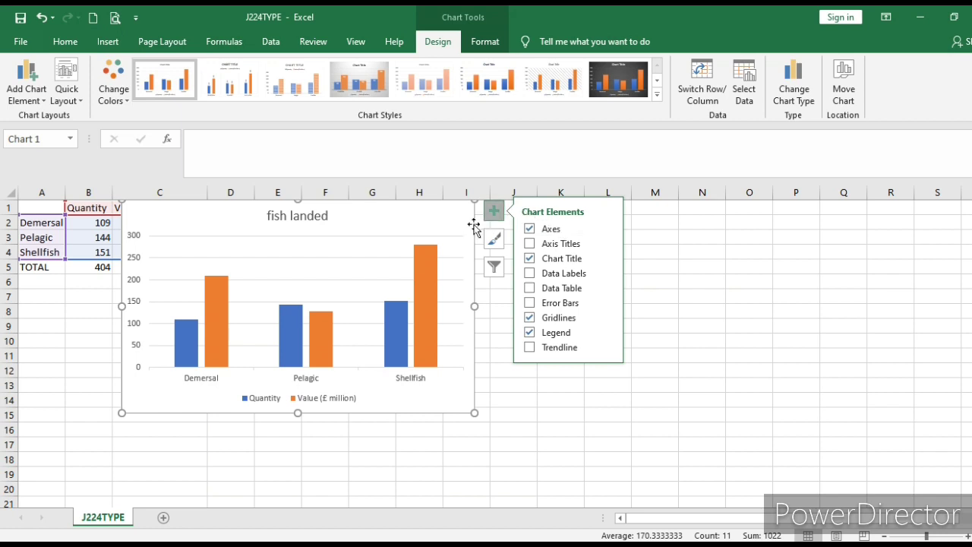
click(547, 244)
Step: Check the axis wording in the exam paper and set the horizontal axis title to fish type
click(323, 373)
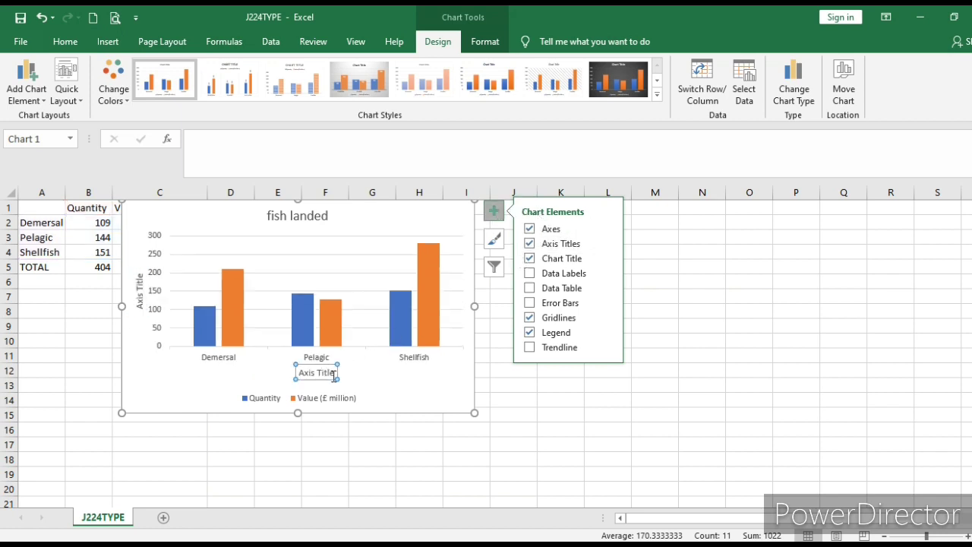
triple_click(317, 373)
key(alt+Tab)
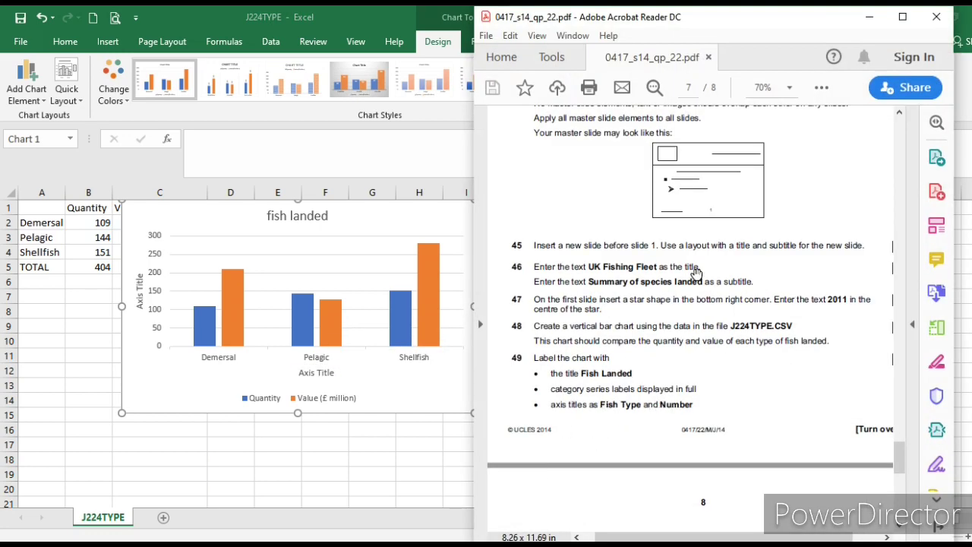
click(870, 17)
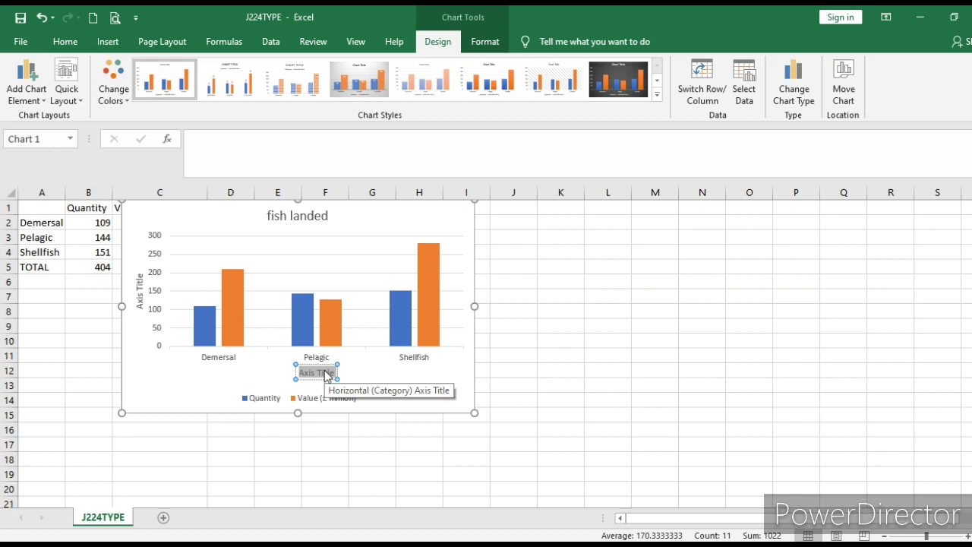
key(BackSpace)
text(fish type)
Step: Replace the vertical axis title's placeholder text with number
drag(139, 275, 139, 307)
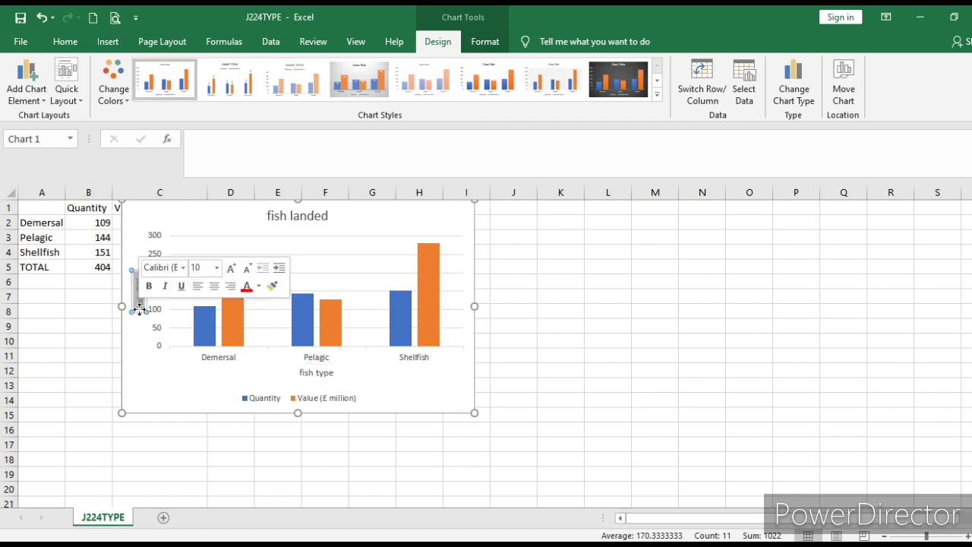
key(BackSpace)
text(num)
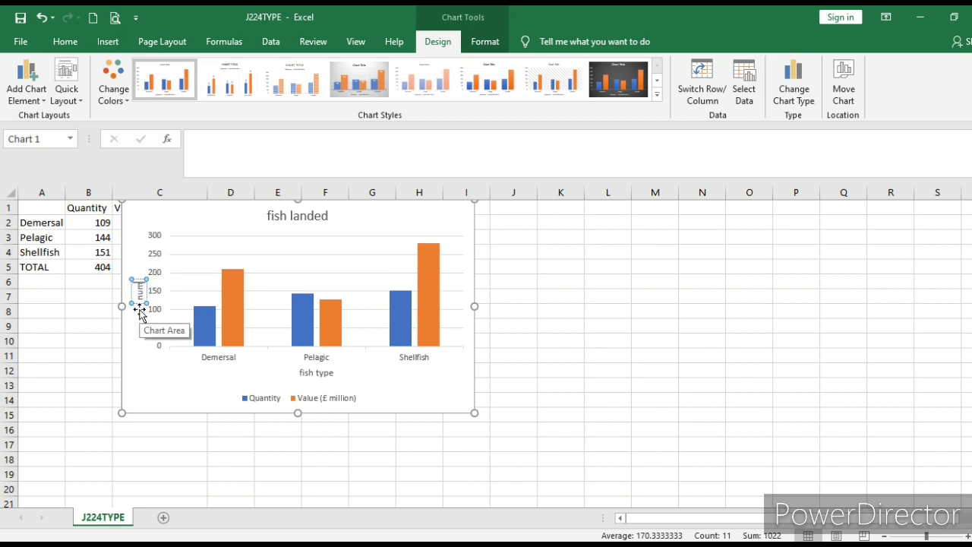
text(ber)
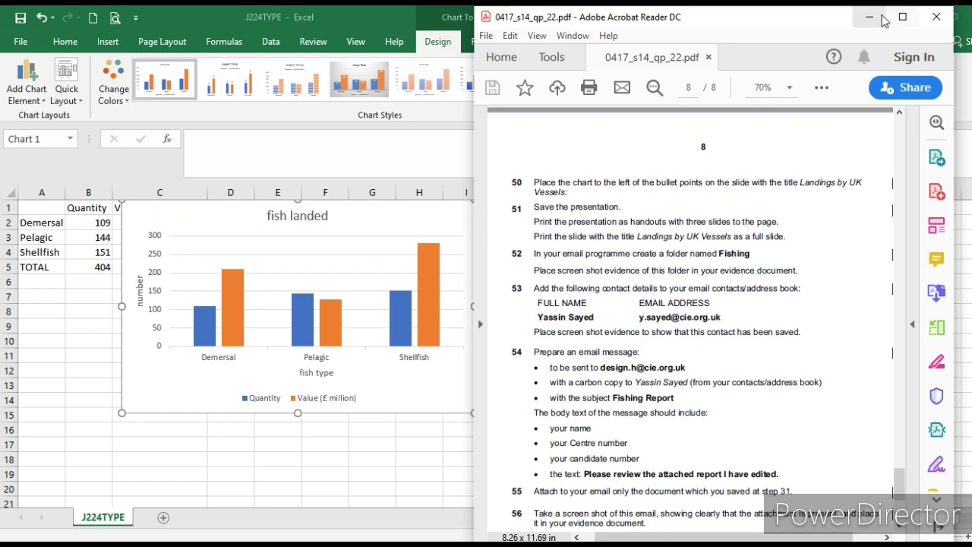
Step: Move the chart clear of the data in columns A to C and copy the whole chart
click(884, 21)
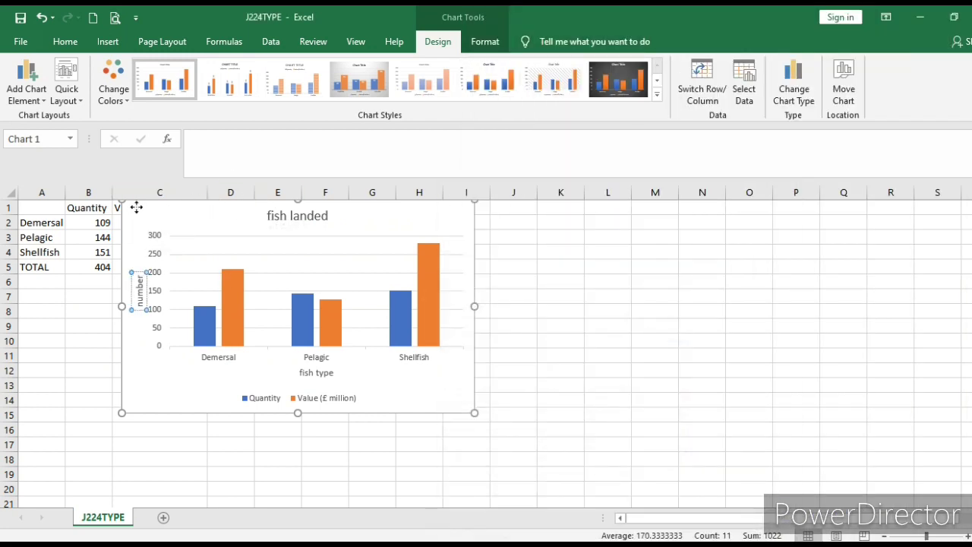
drag(137, 208, 264, 242)
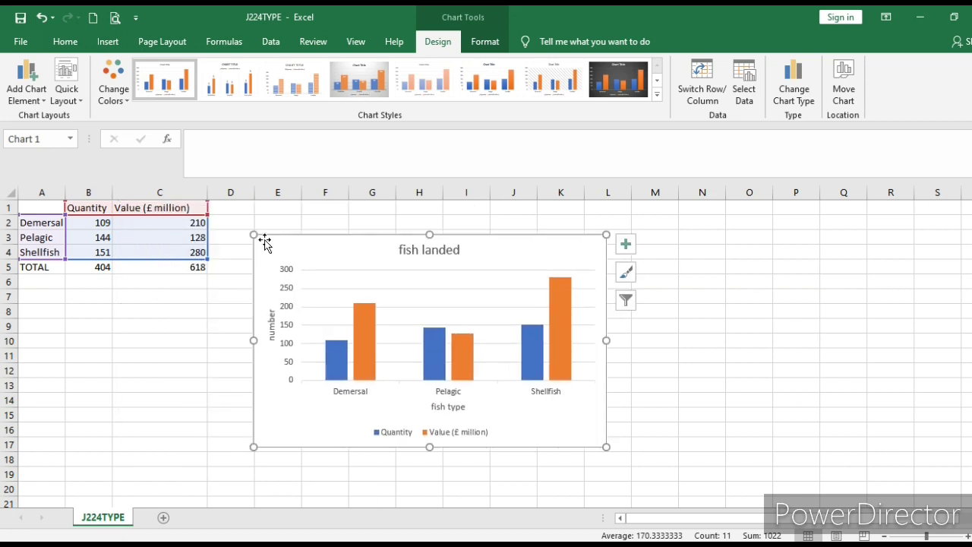
double_click(266, 247)
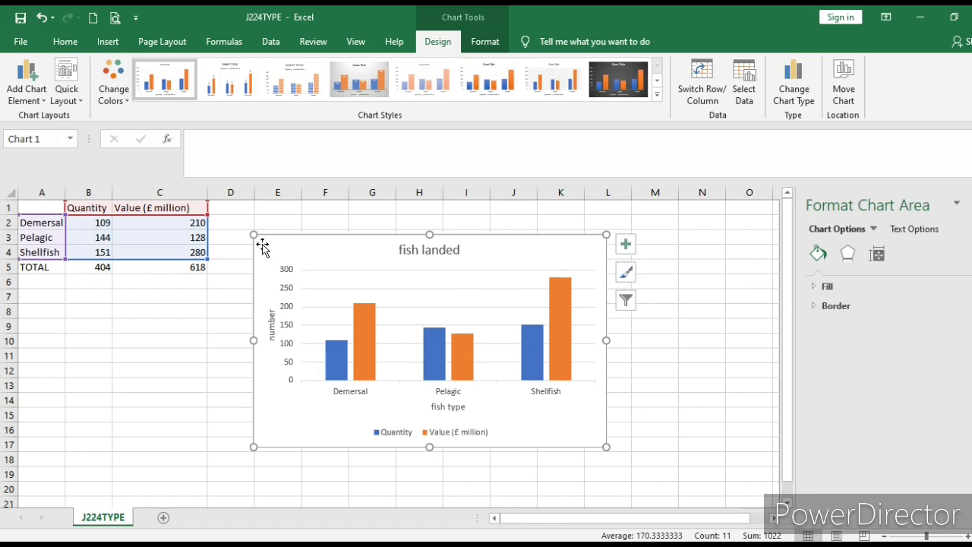
right_click(263, 243)
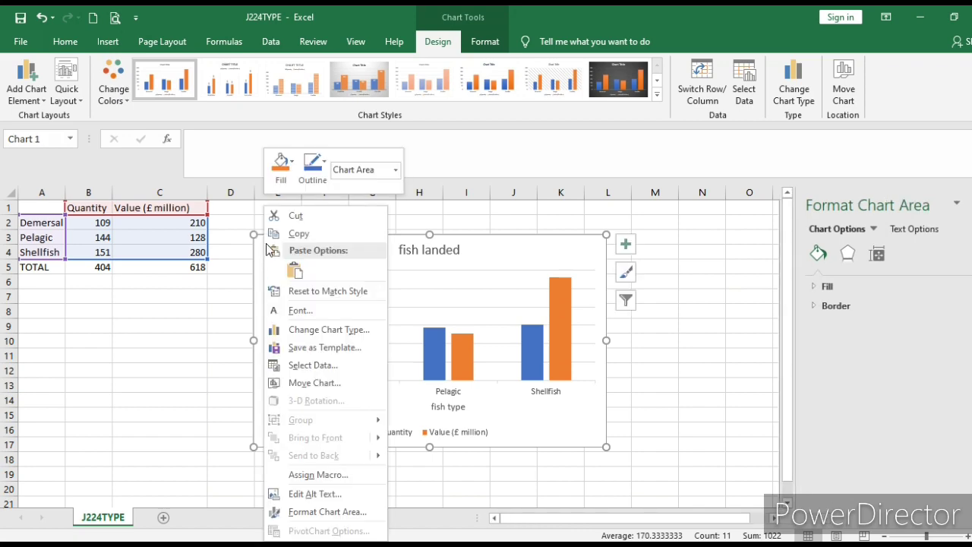
click(305, 232)
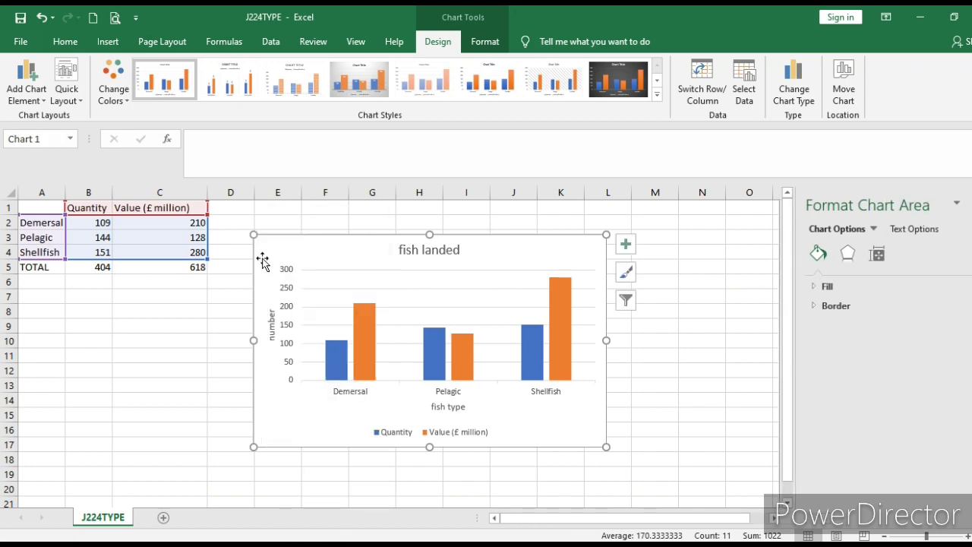
Step: Switch to the w2 presentation in PowerPoint, show the Landings by UK Vessels slide and check the chart placement task in the exam paper
click(395, 545)
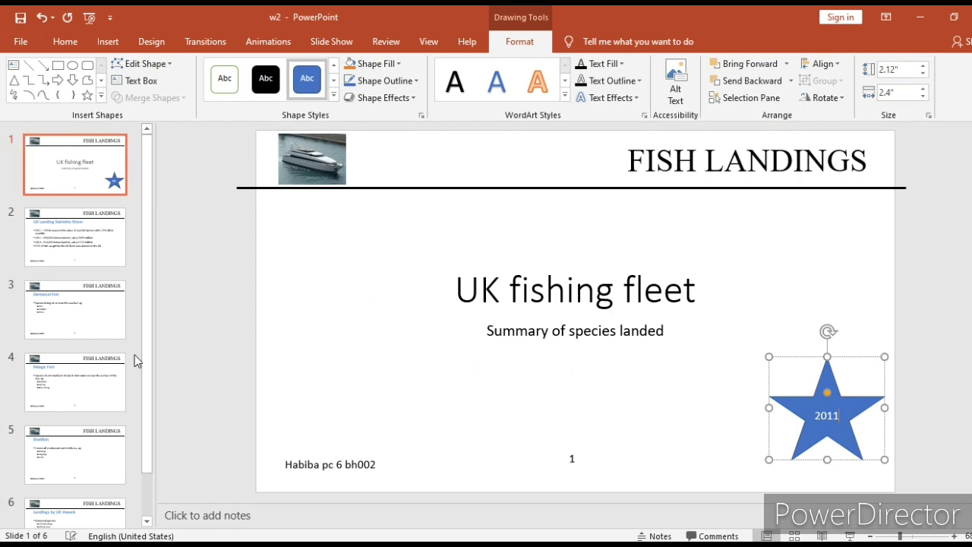
click(137, 365)
click(93, 523)
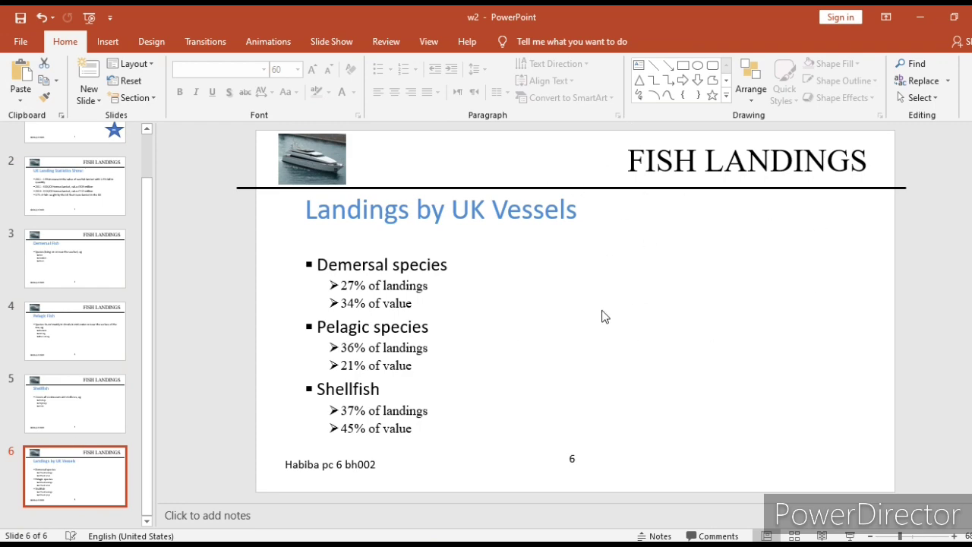
key(alt+Tab)
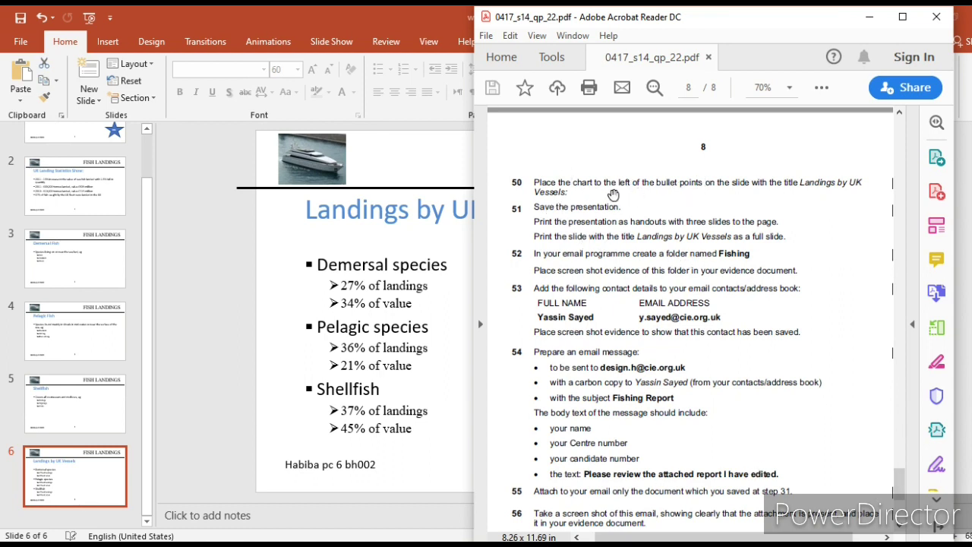
click(871, 17)
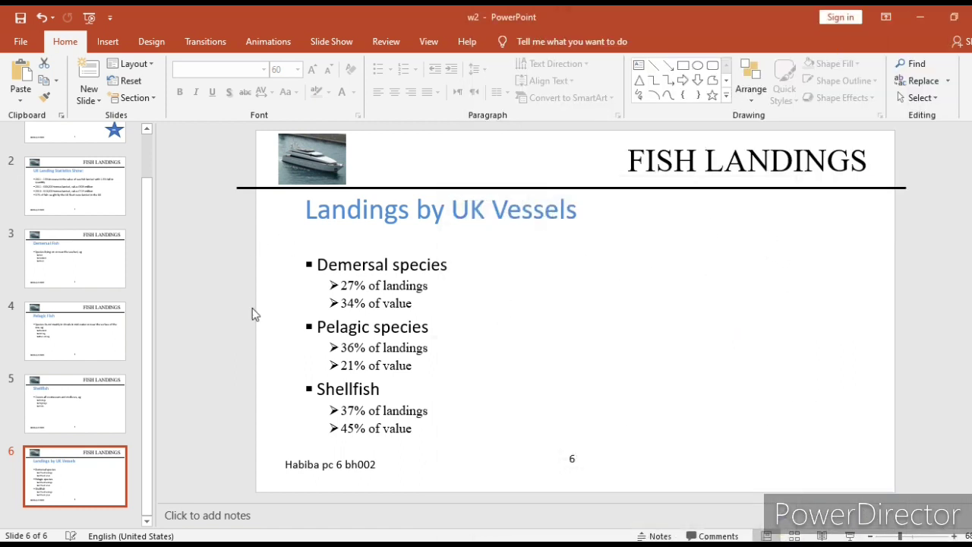
Step: Narrow the bullet text box to fit its text and move it to the right half of the slide
click(327, 260)
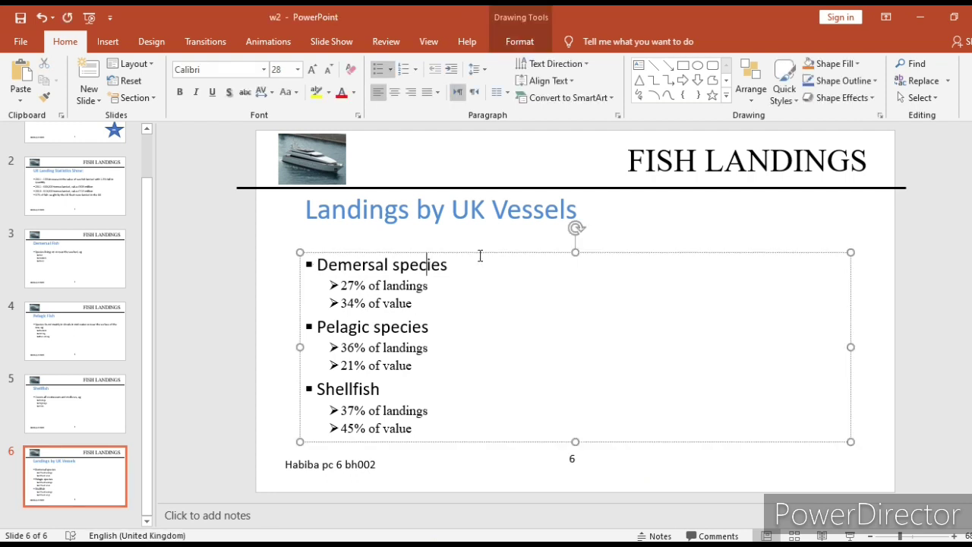
drag(852, 346, 477, 346)
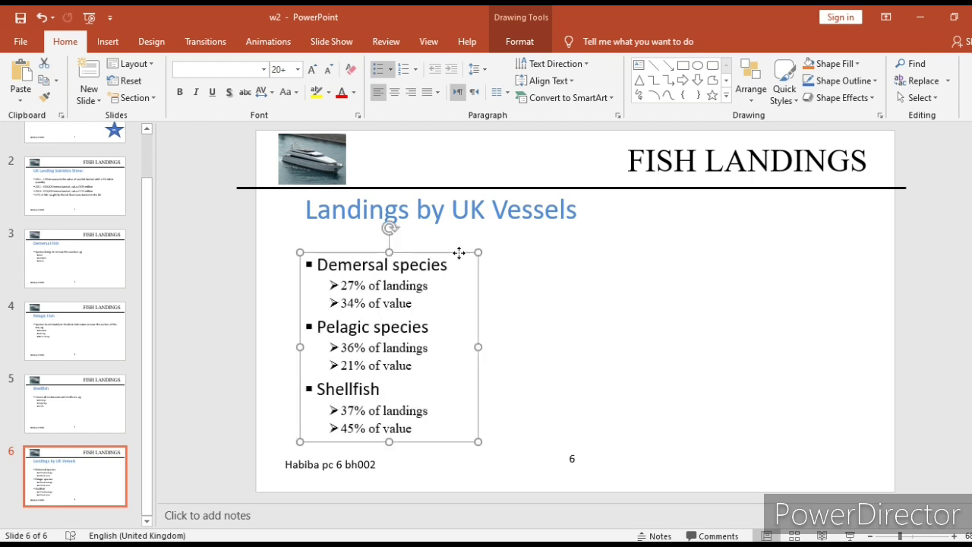
drag(459, 252, 733, 235)
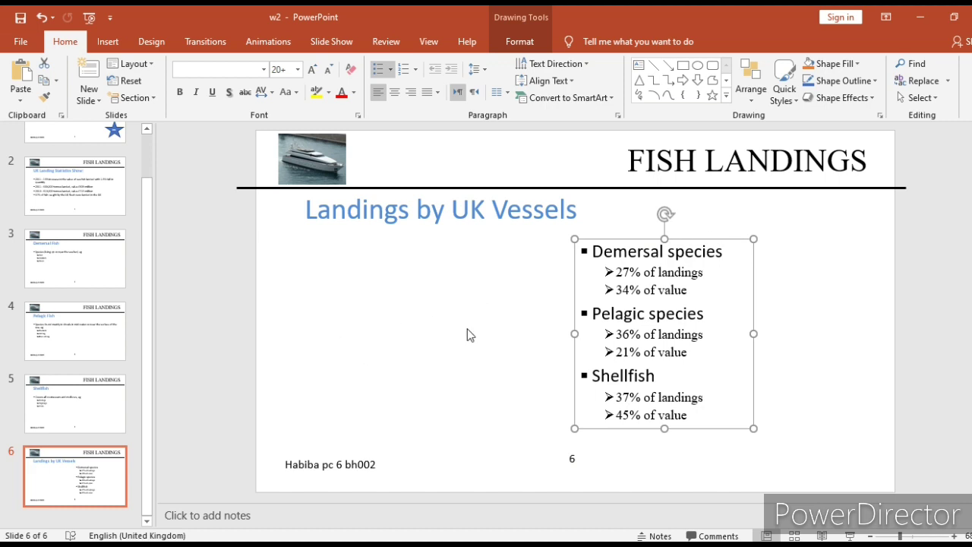
drag(721, 241, 721, 246)
click(346, 271)
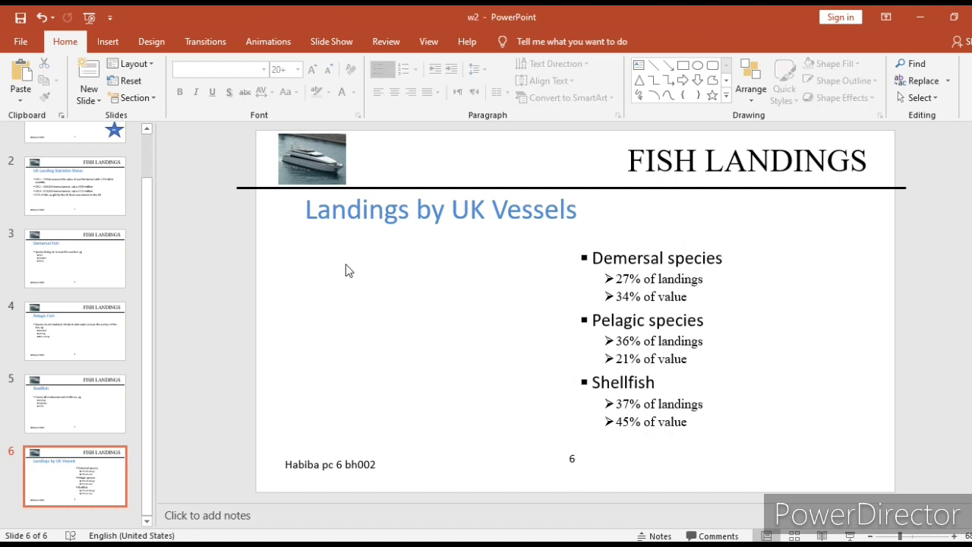
Step: Paste the copied chart and size it to fill the space to the left of the bullet points
right_click(346, 265)
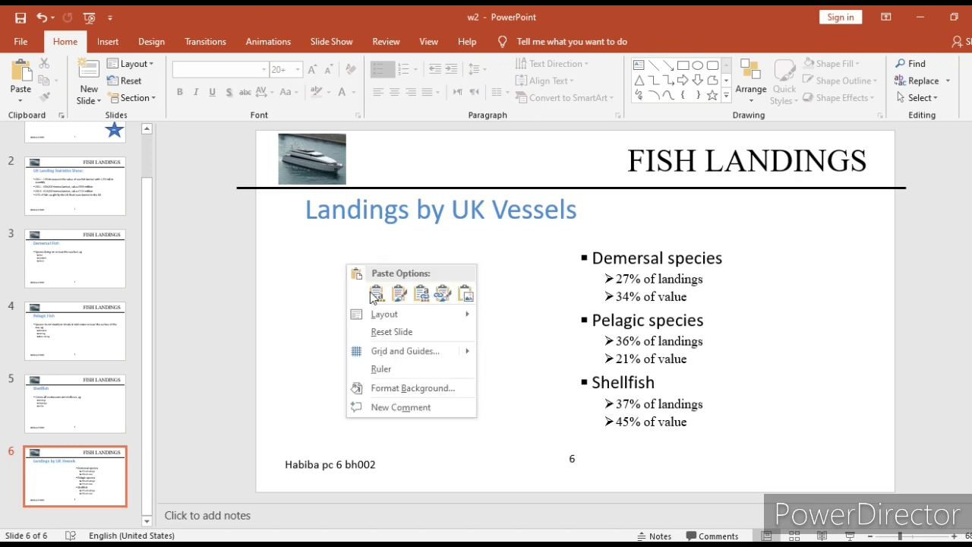
click(377, 292)
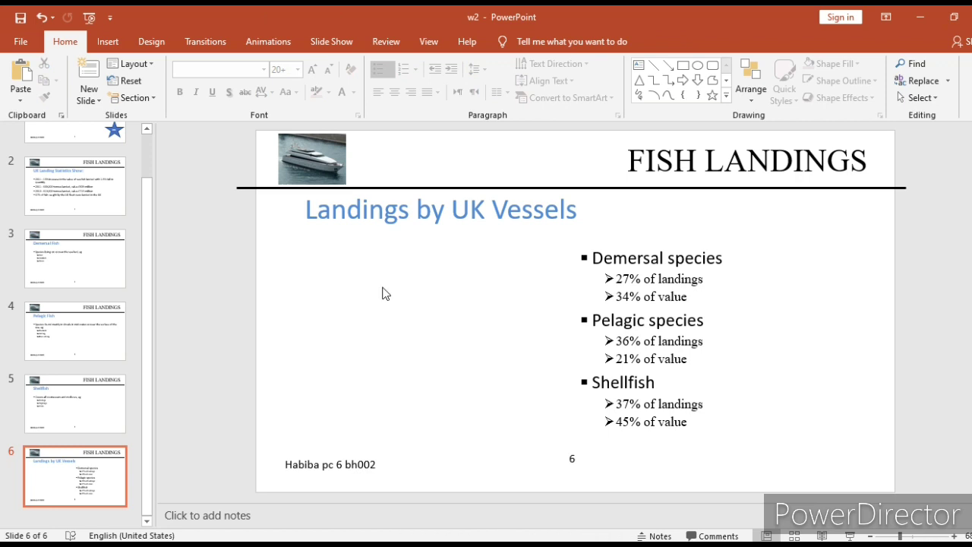
drag(463, 246, 286, 236)
drag(518, 373, 584, 434)
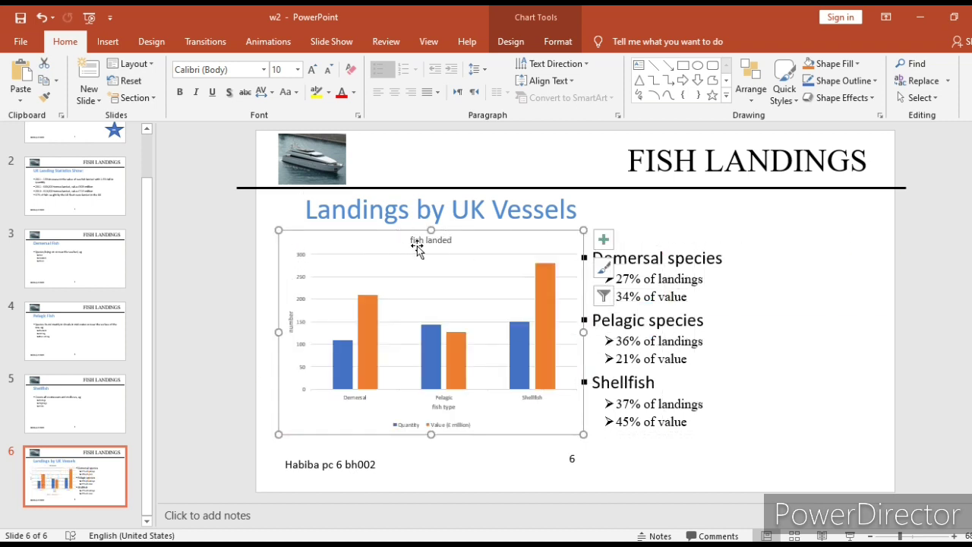
Step: Save the w2 presentation with the chart in place
key(alt+Tab)
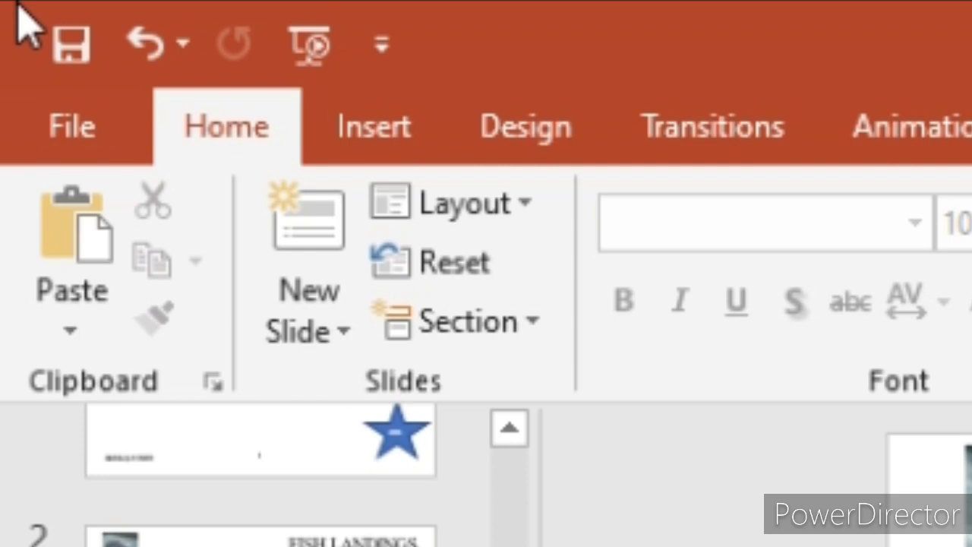
click(12, 13)
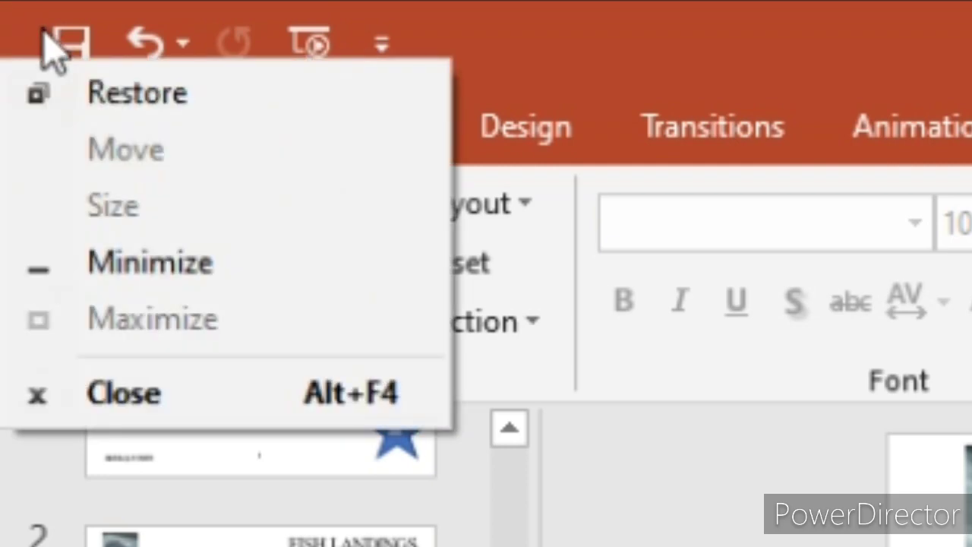
click(19, 16)
click(19, 16)
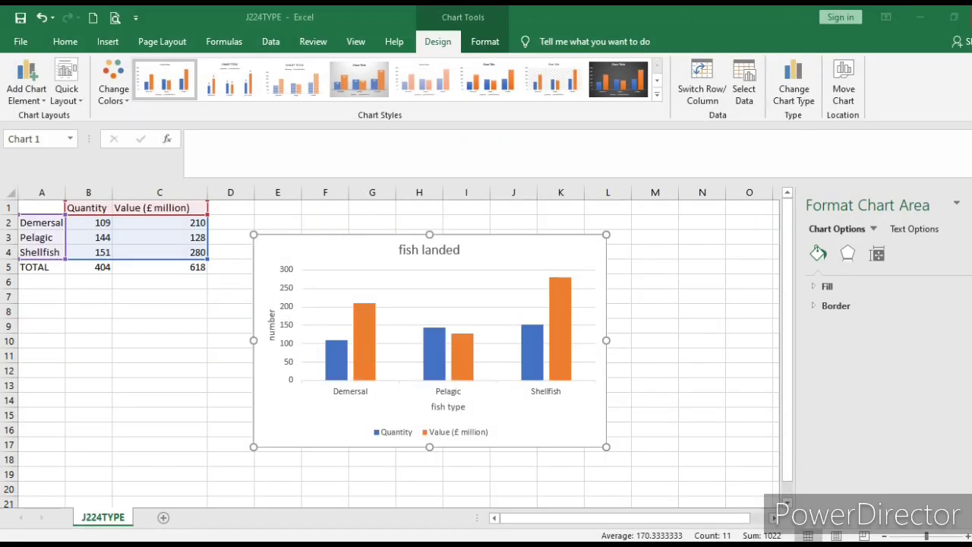
Step: Minimise the J224TYPE workbook, return to the worksheet 2 folder in File Explorer and clear the file selection
click(920, 17)
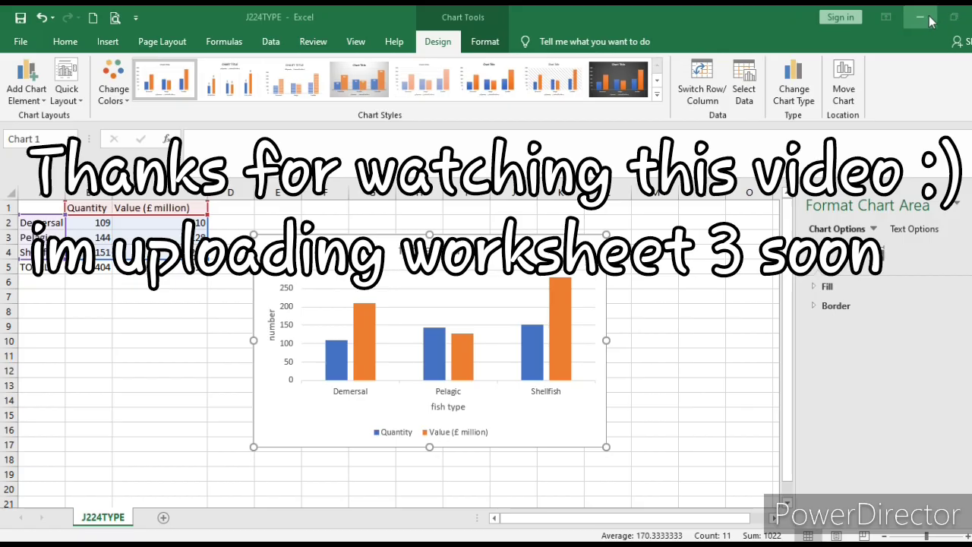
click(929, 18)
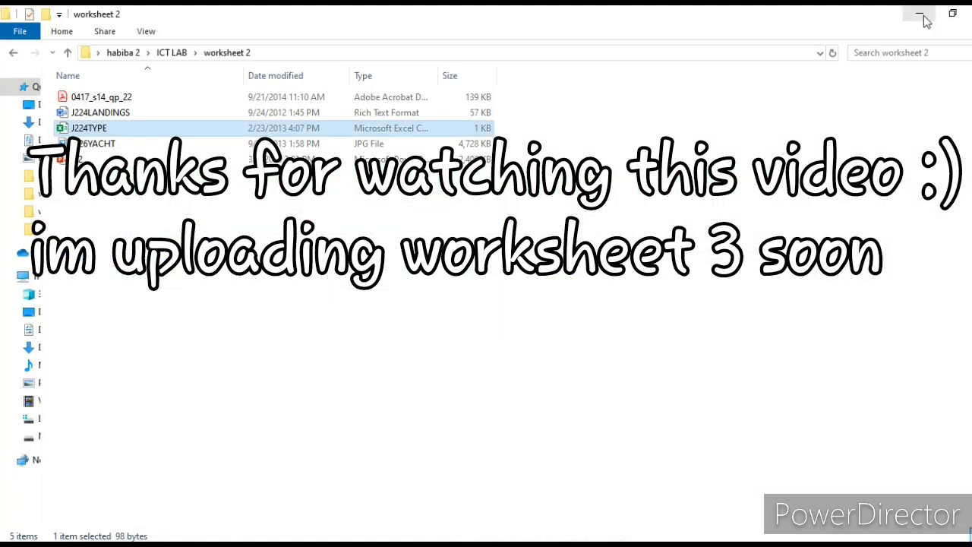
click(532, 130)
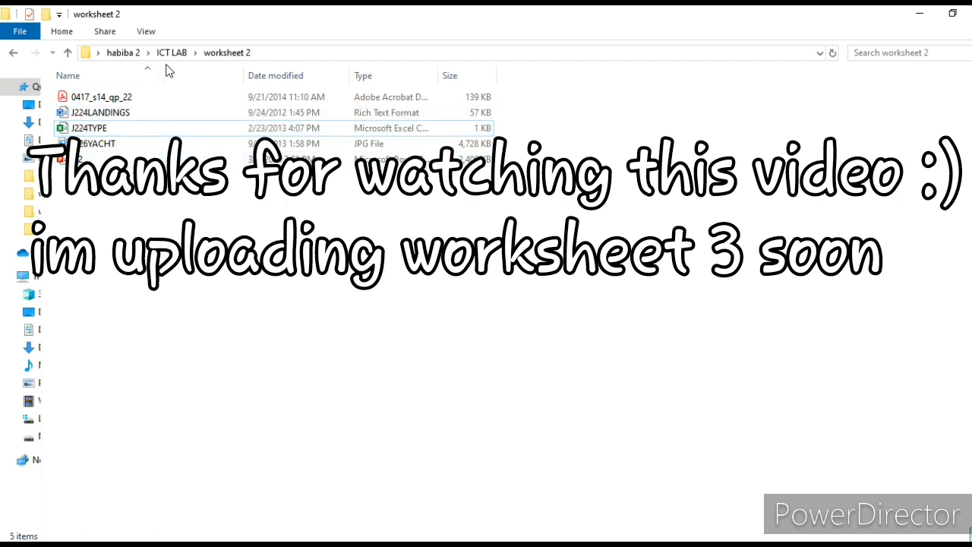